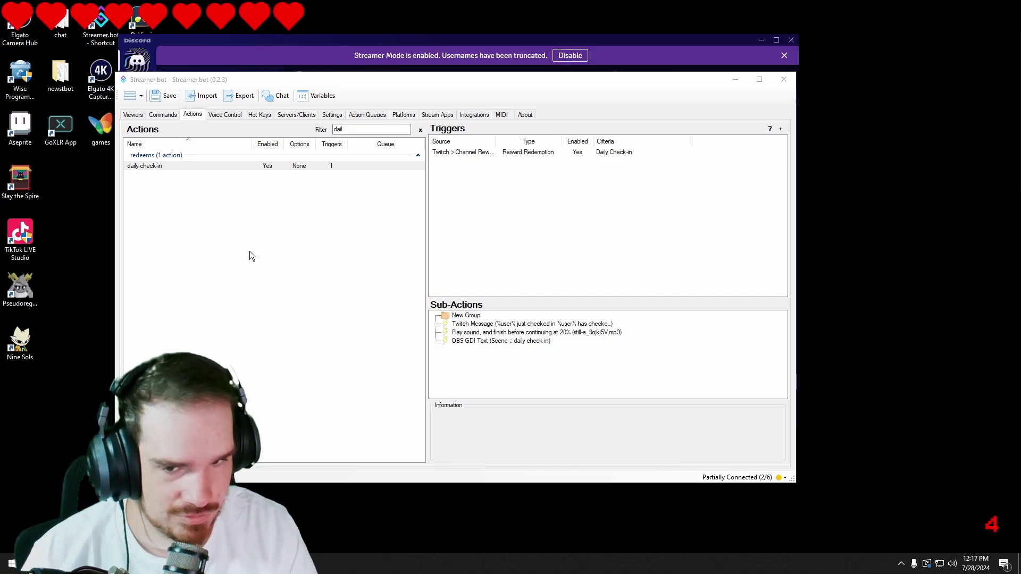
Create a new action named 'daily alt'
left_click(197, 221)
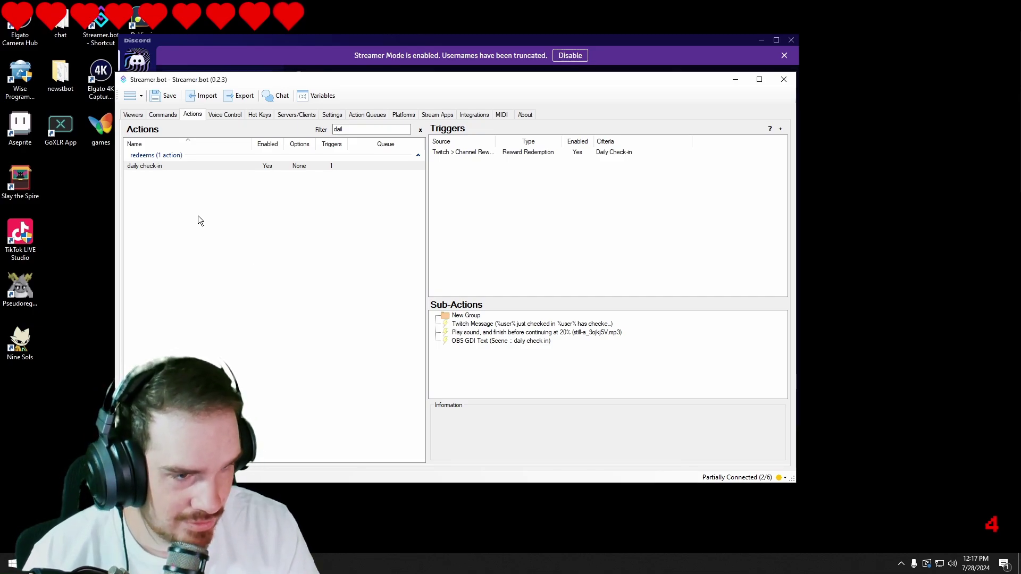
right_click(197, 211)
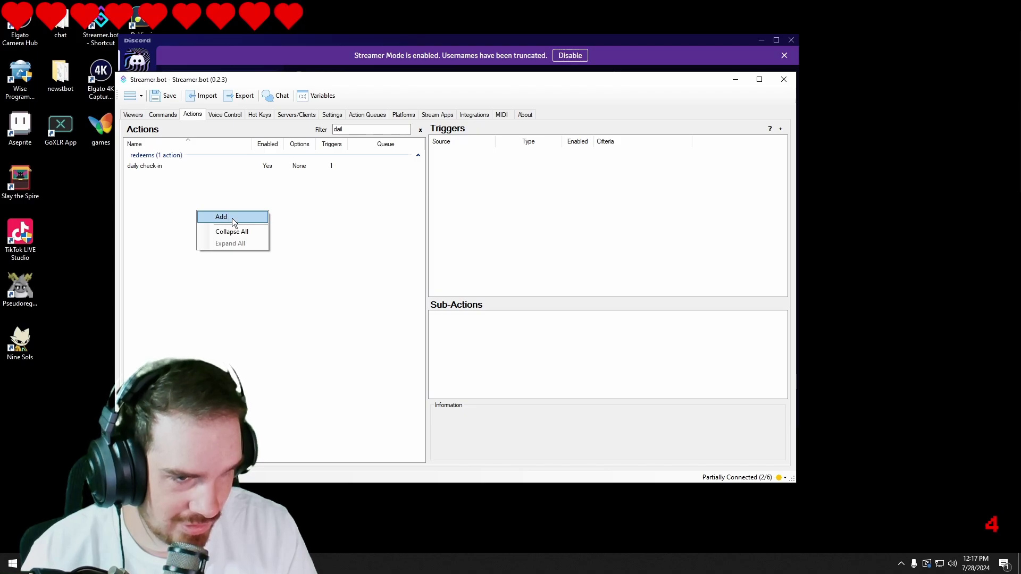
left_click(232, 218)
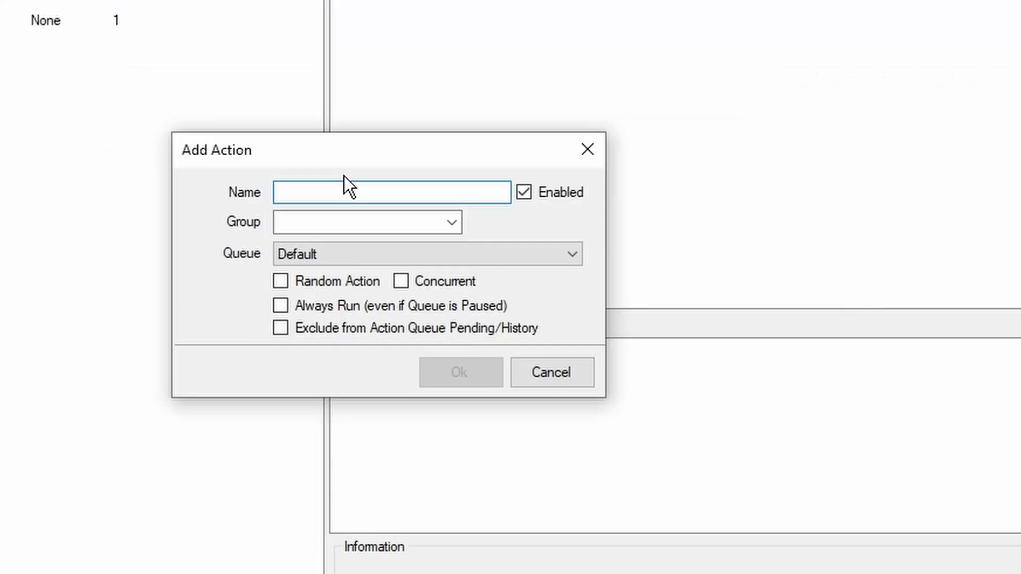
type("daily alt")
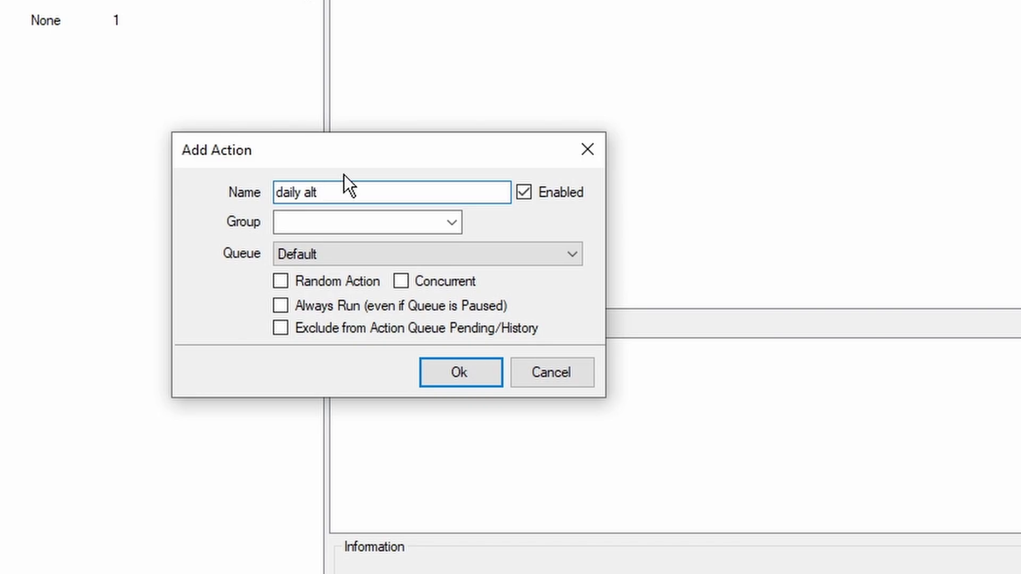
left_click(449, 374)
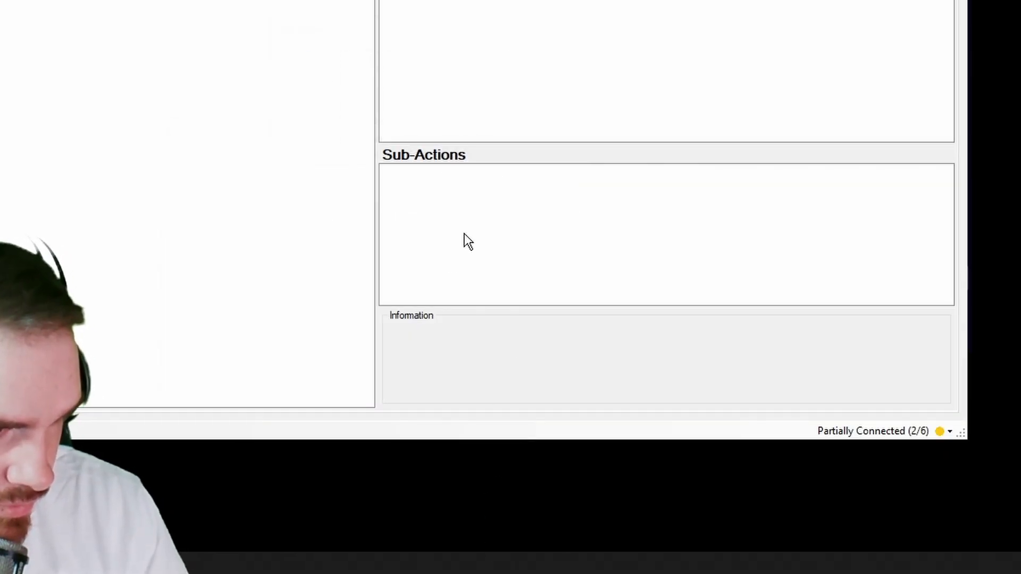
Add a Global (Get) sub-action reading variable DC into DC
right_click(465, 205)
mouse_move(521, 260)
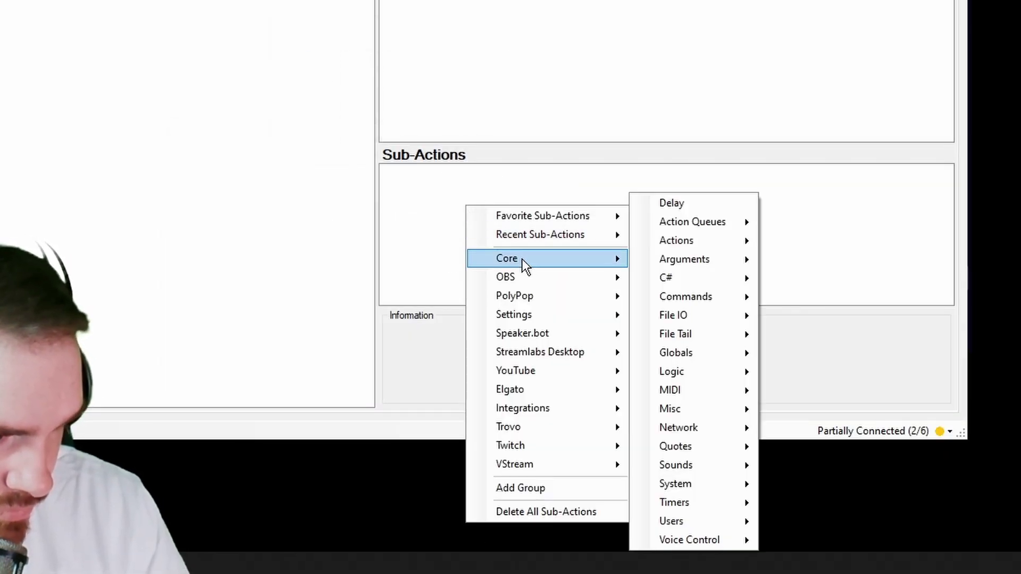
mouse_move(727, 366)
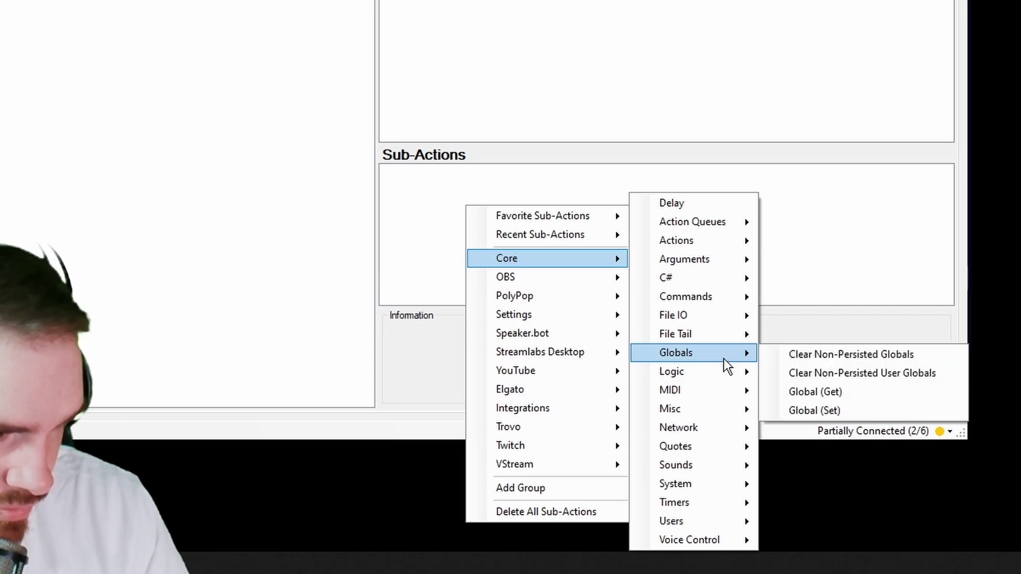
left_click(817, 391)
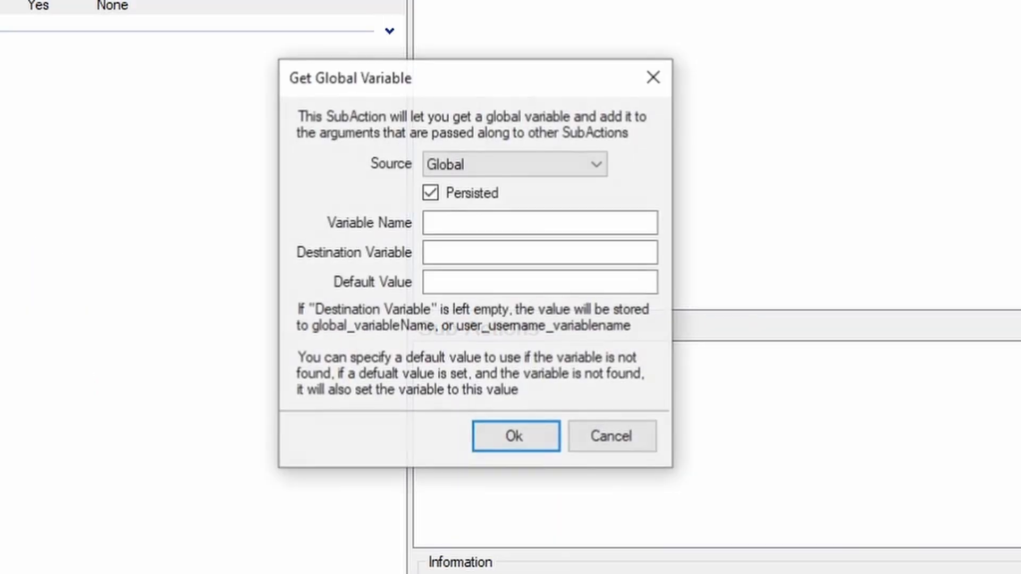
left_click(510, 222)
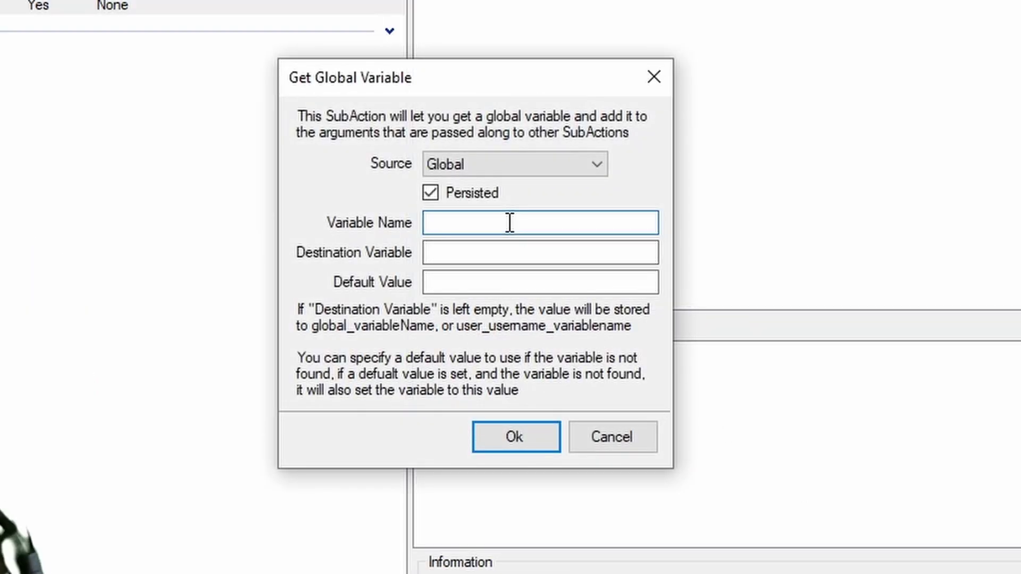
type("DC")
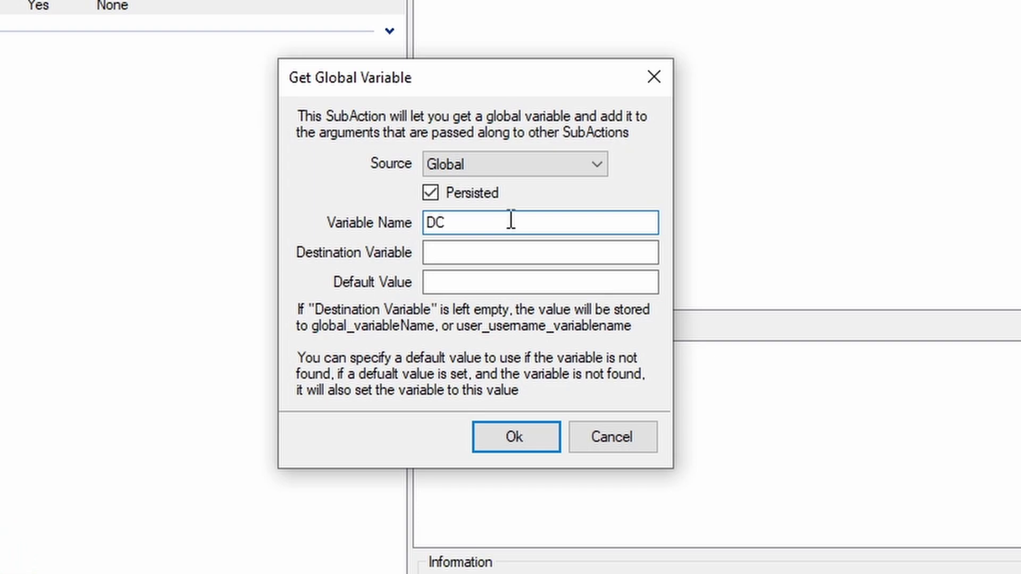
left_click(477, 251)
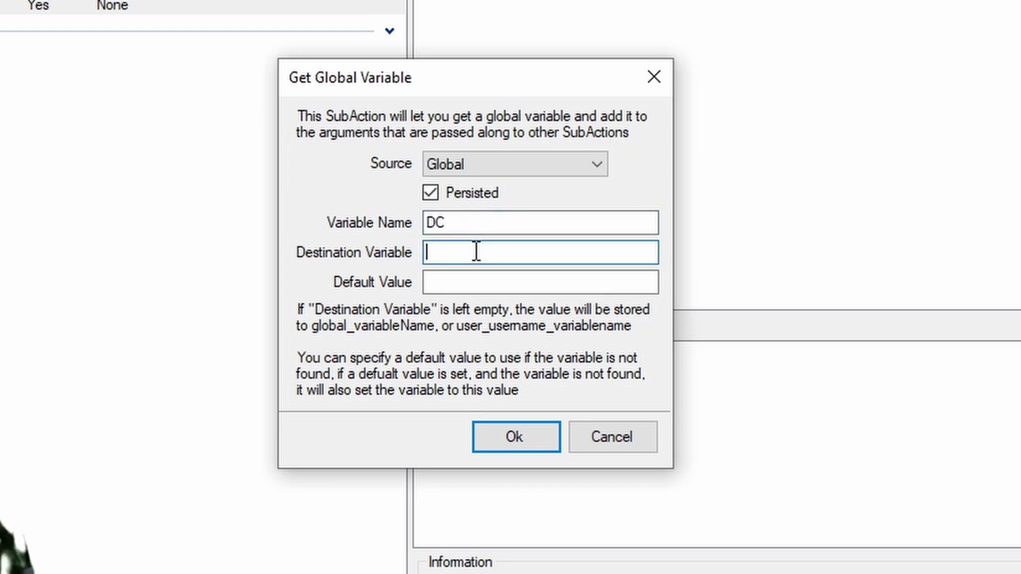
type("DC")
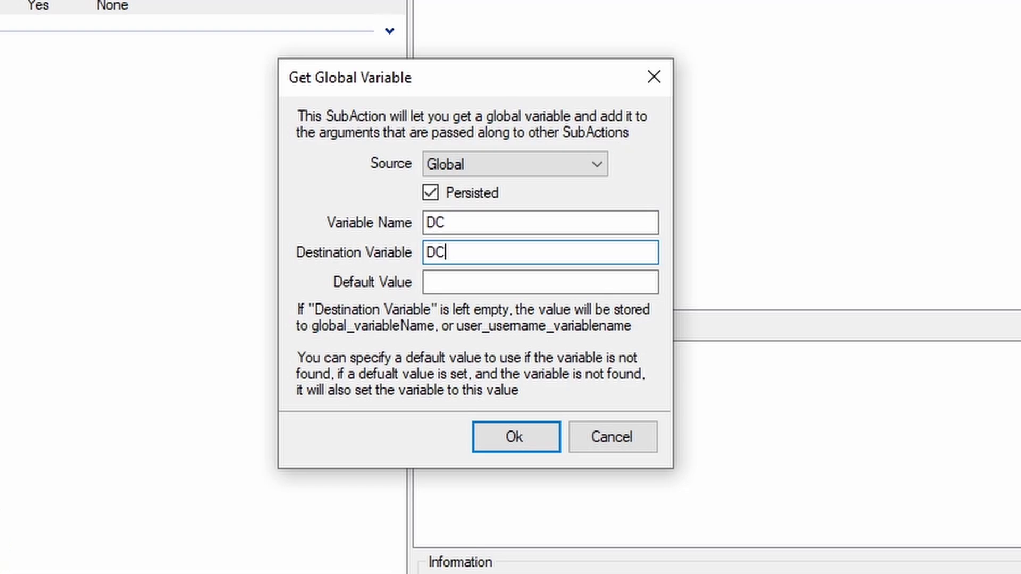
Copy the DC name and set the Get Global default value to 1
double_click(437, 251)
right_click(436, 250)
left_click(486, 324)
left_click(473, 283)
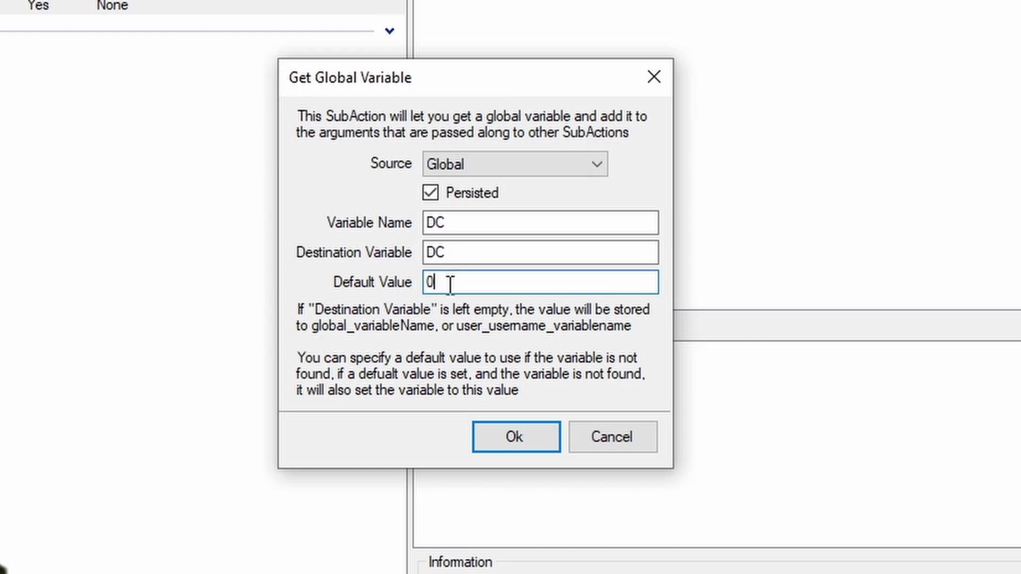
key("BackSpace")
type("1")
left_click(547, 439)
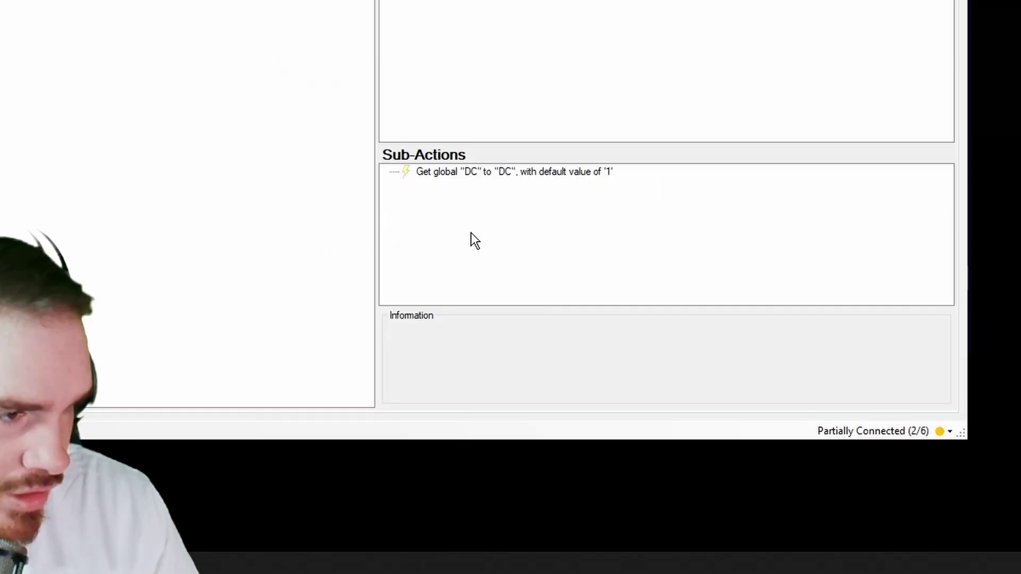
Add a Global (Set) sub-action incrementing the redeemer's persisted DC variable by 1
right_click(468, 190)
mouse_move(509, 239)
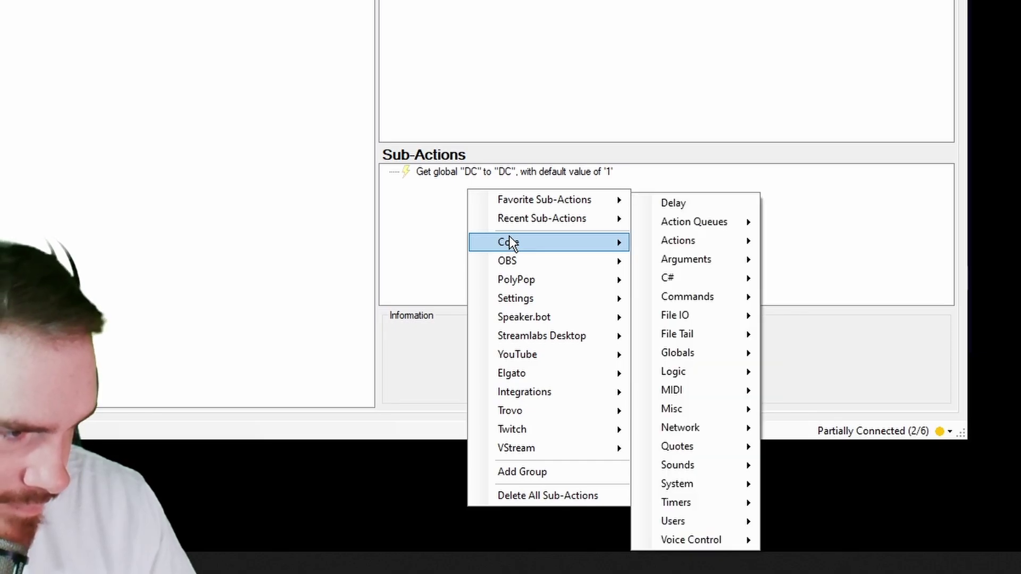
mouse_move(713, 350)
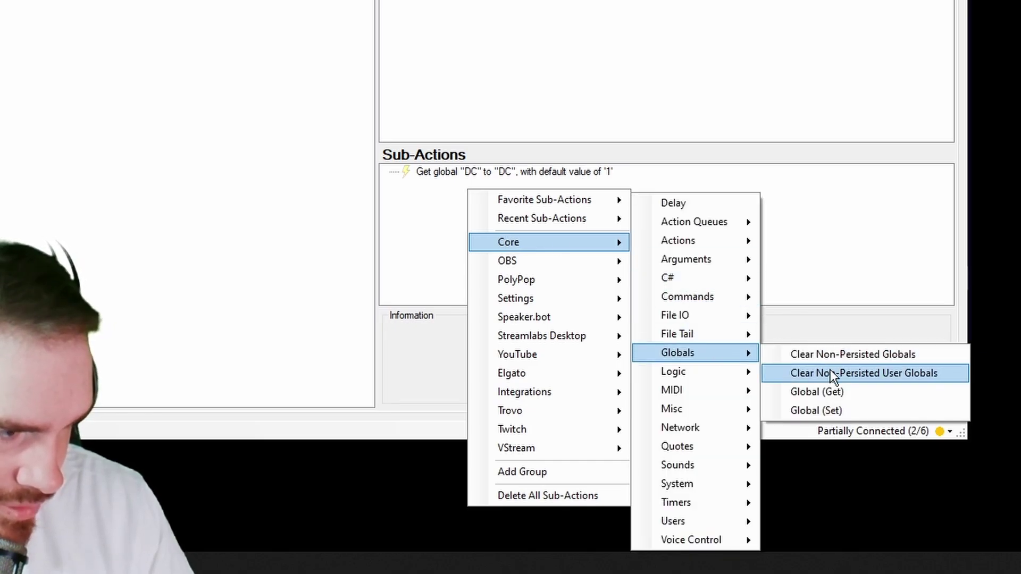
left_click(823, 407)
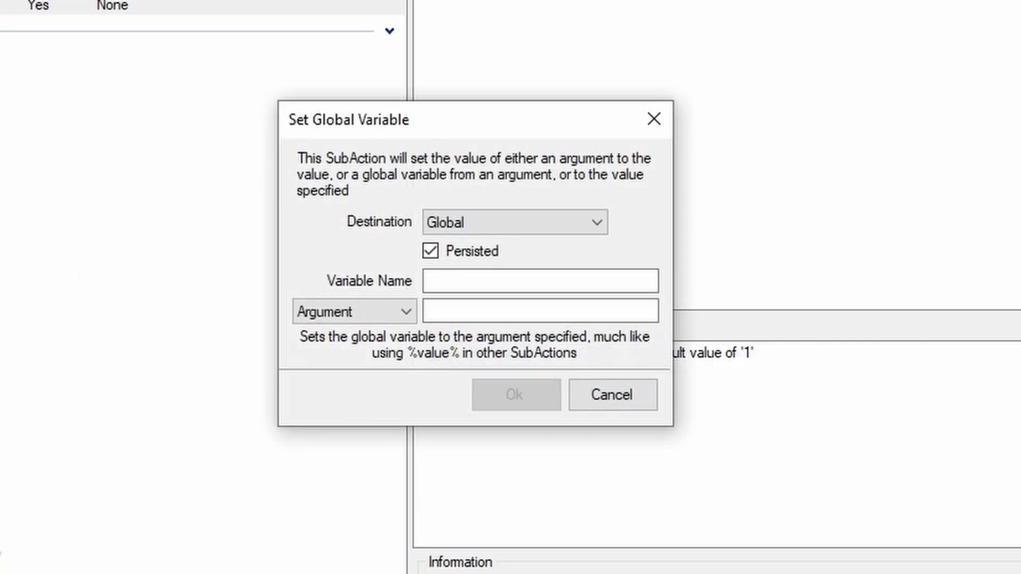
left_click(485, 222)
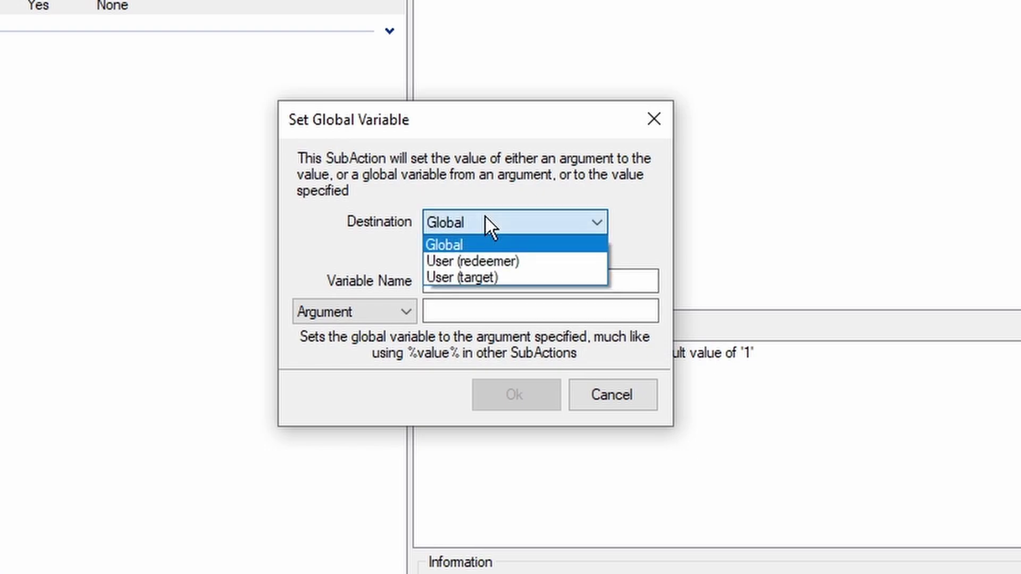
left_click(470, 262)
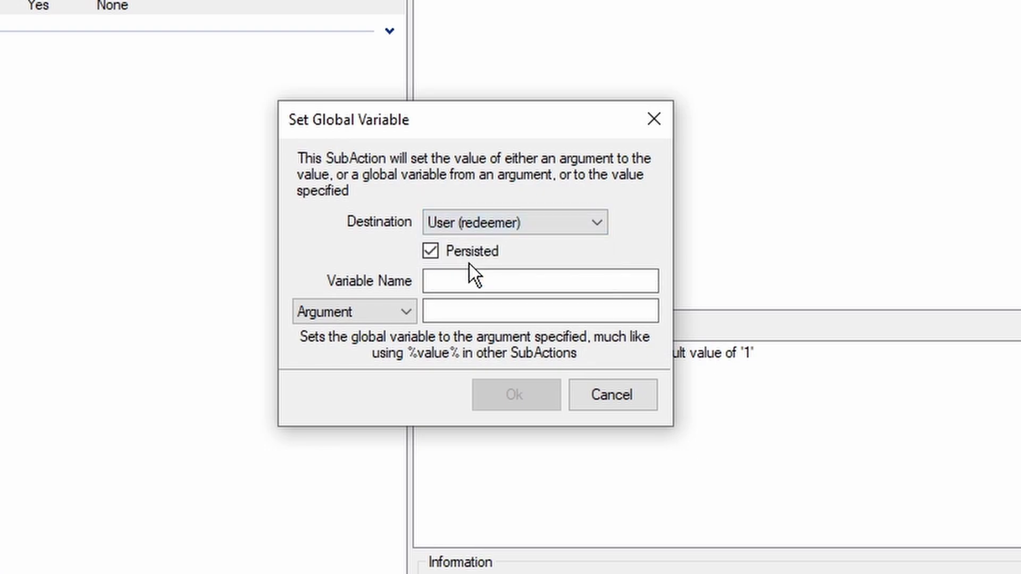
right_click(463, 277)
left_click(532, 383)
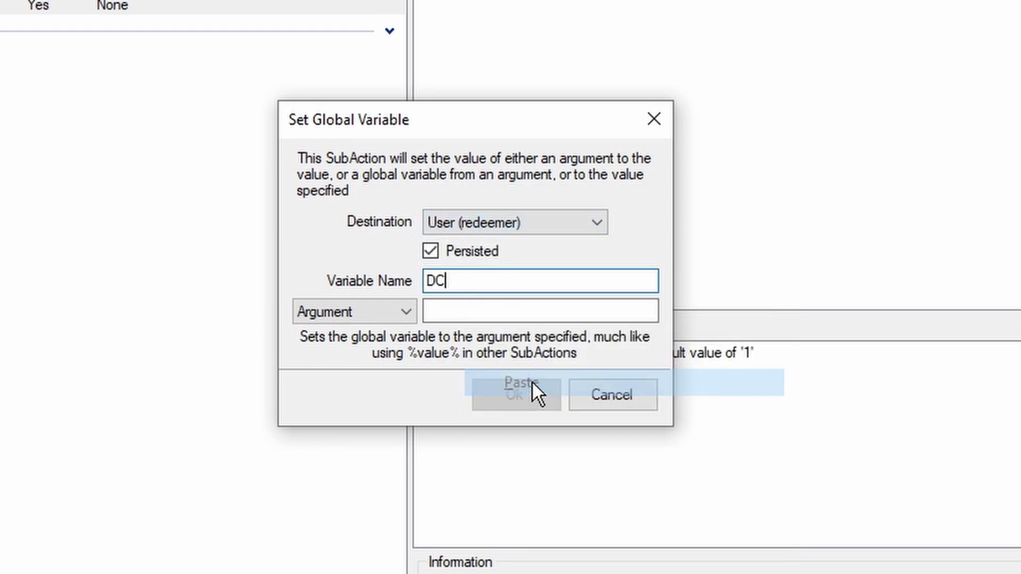
left_click(408, 312)
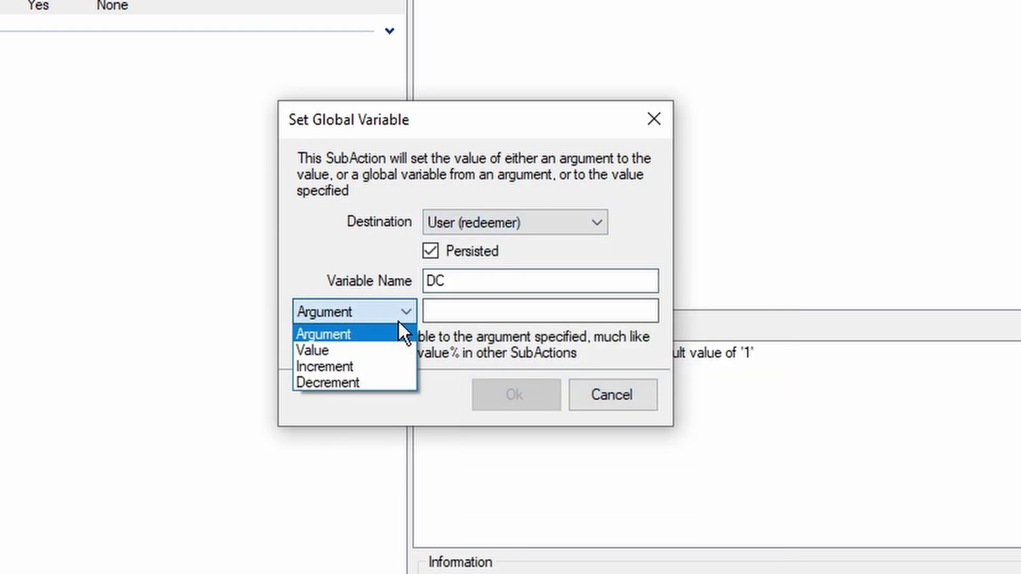
left_click(379, 365)
left_click(468, 312)
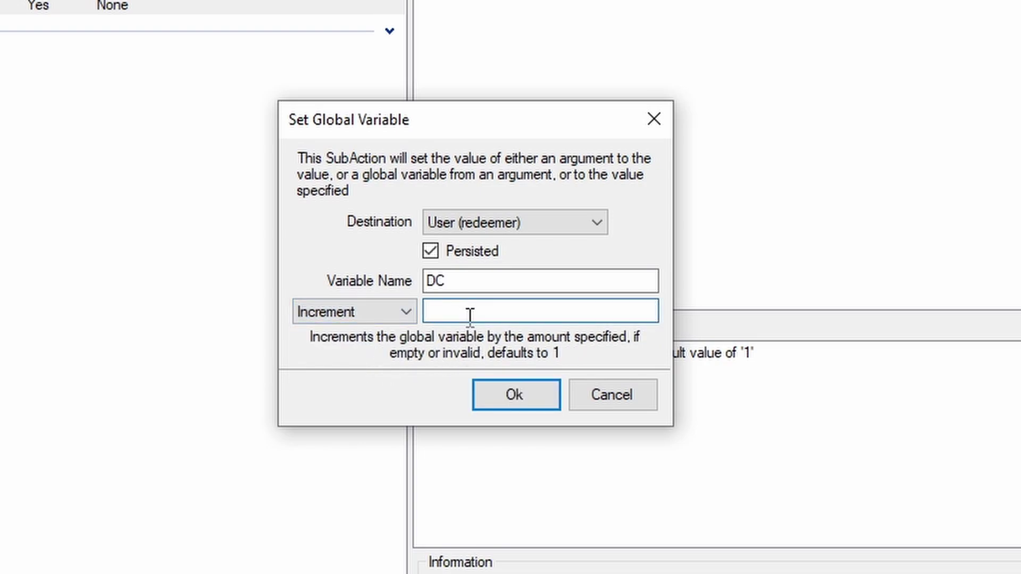
left_click(502, 401)
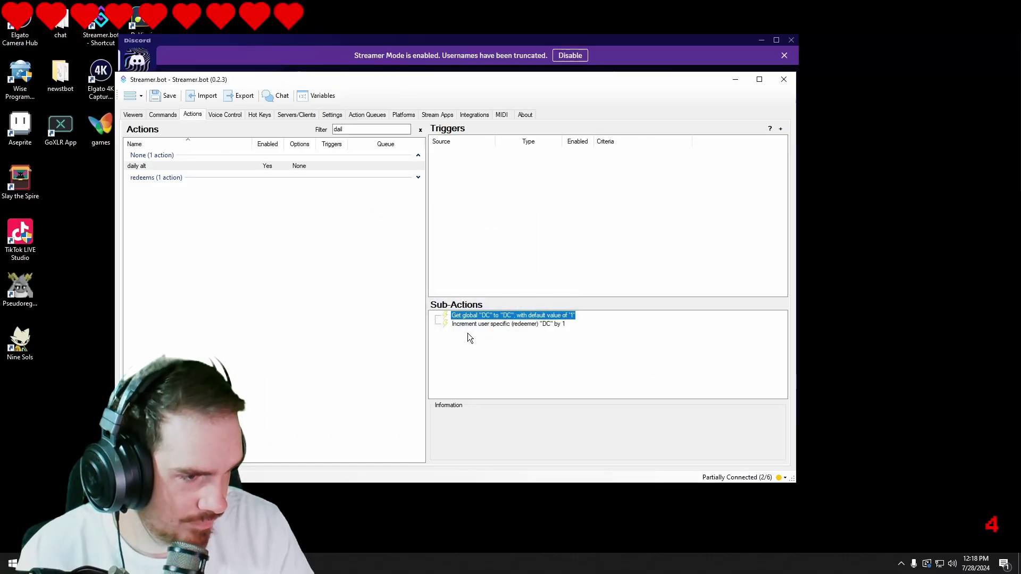
Change the Get Variable sub-action's source to User (redeemer), keeping it persisted
double_click(475, 316)
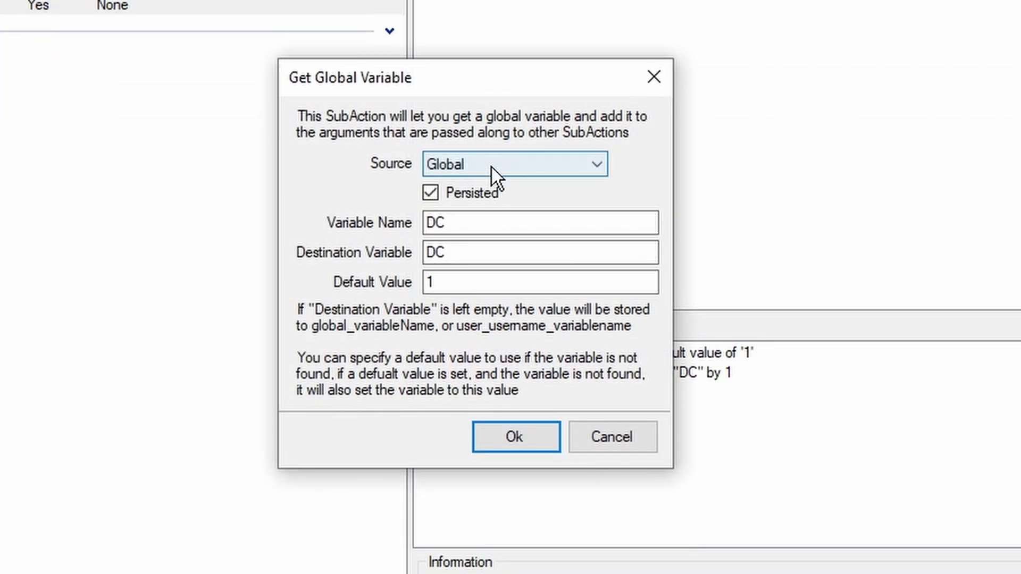
left_click(436, 164)
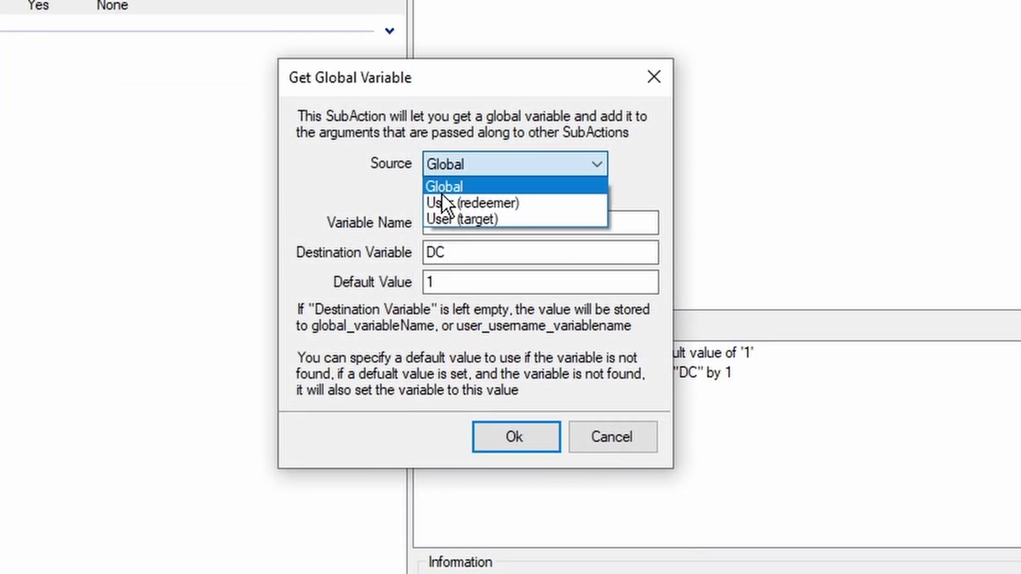
left_click(443, 202)
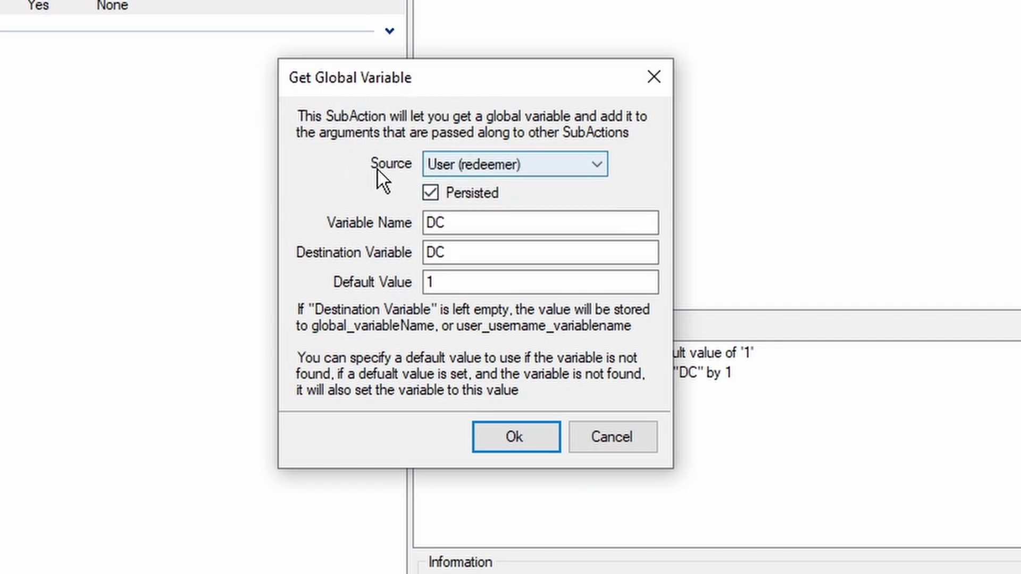
left_click(515, 436)
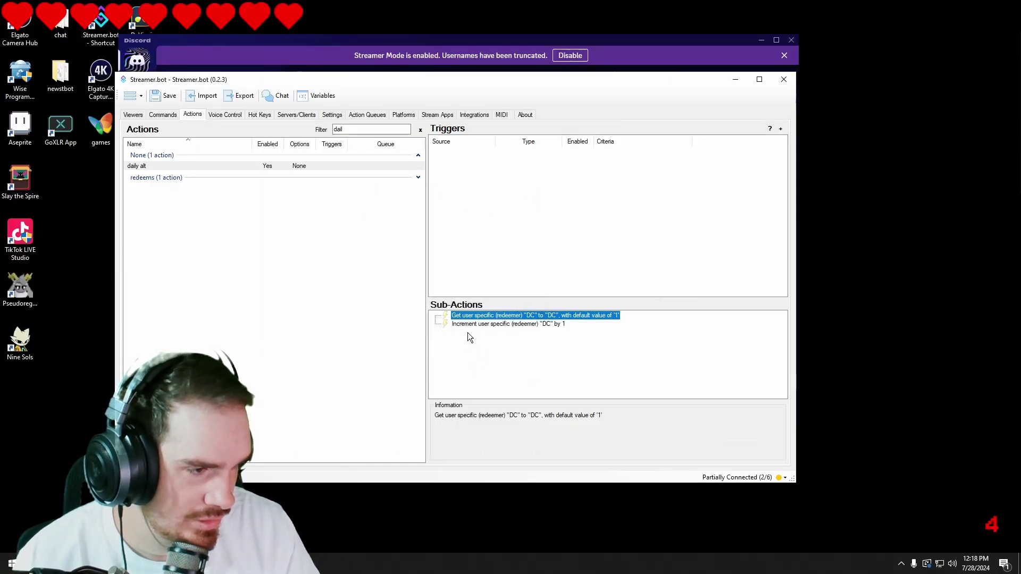
Review the Increment and Get Variable sub-actions, leaving them unchanged
double_click(480, 324)
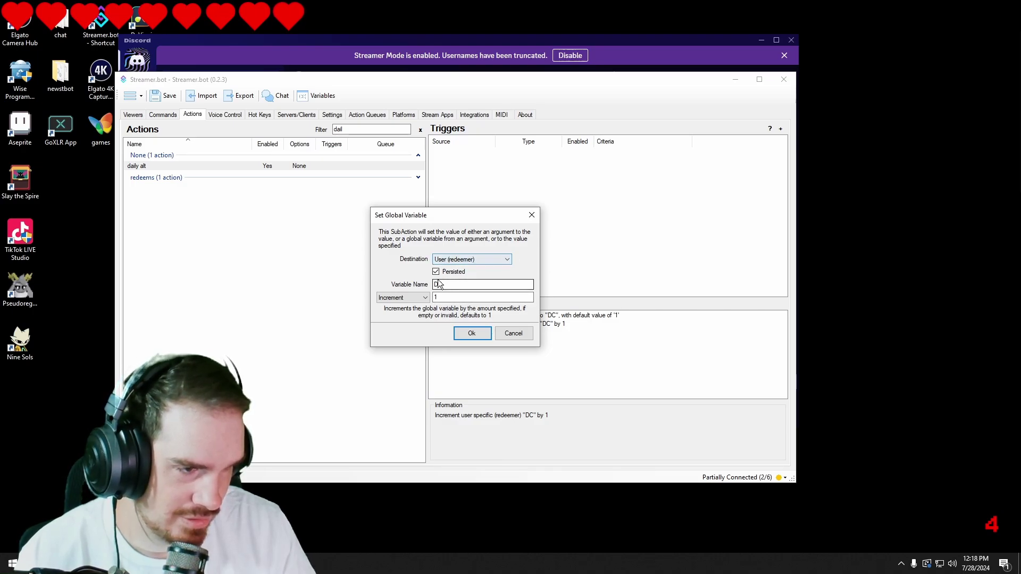
left_click(464, 332)
double_click(477, 314)
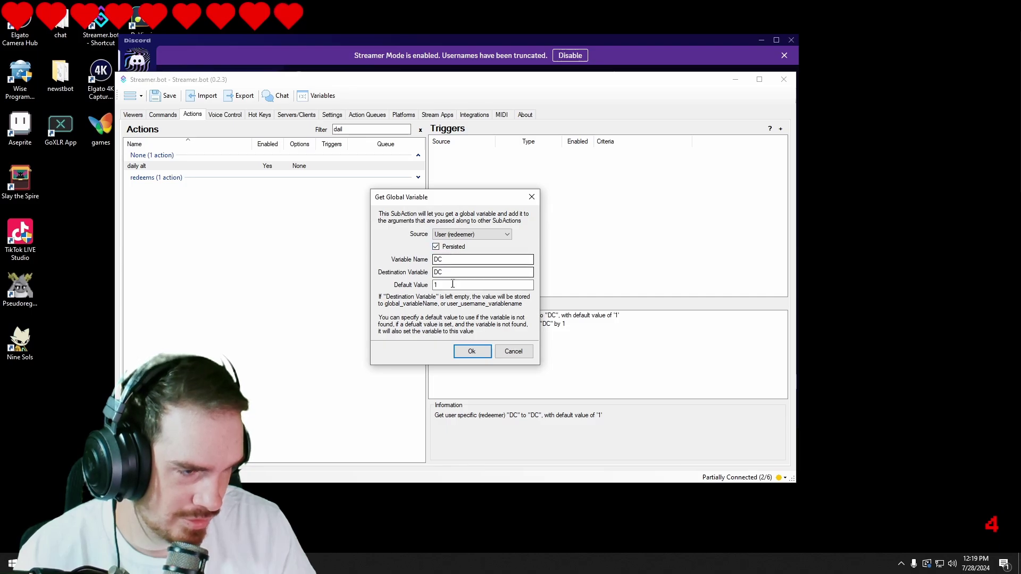
left_click(458, 353)
Add a Twitch Send Message to Channel sub-action: '%user% has checked in %DC% times'
right_click(477, 334)
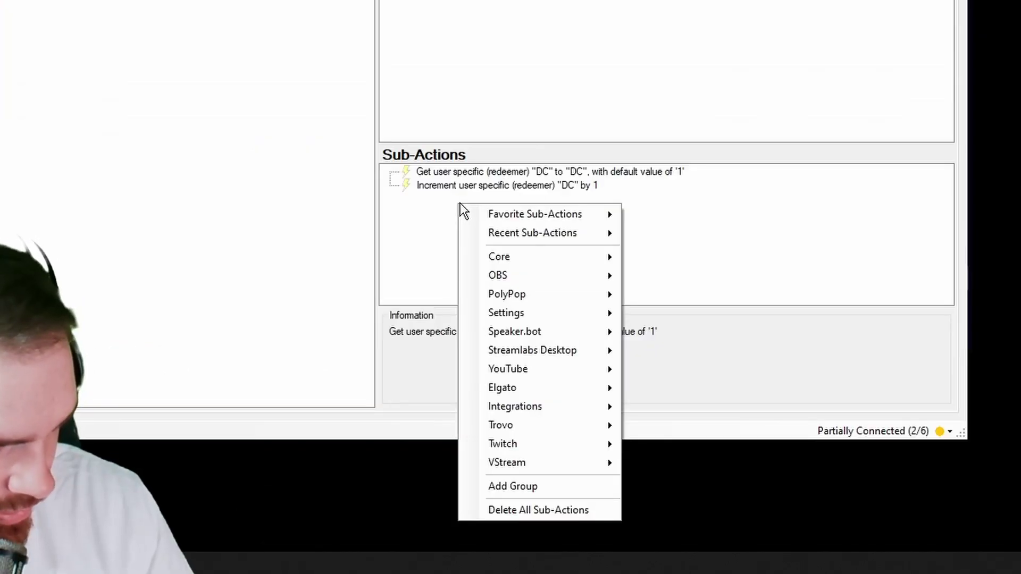
mouse_move(516, 441)
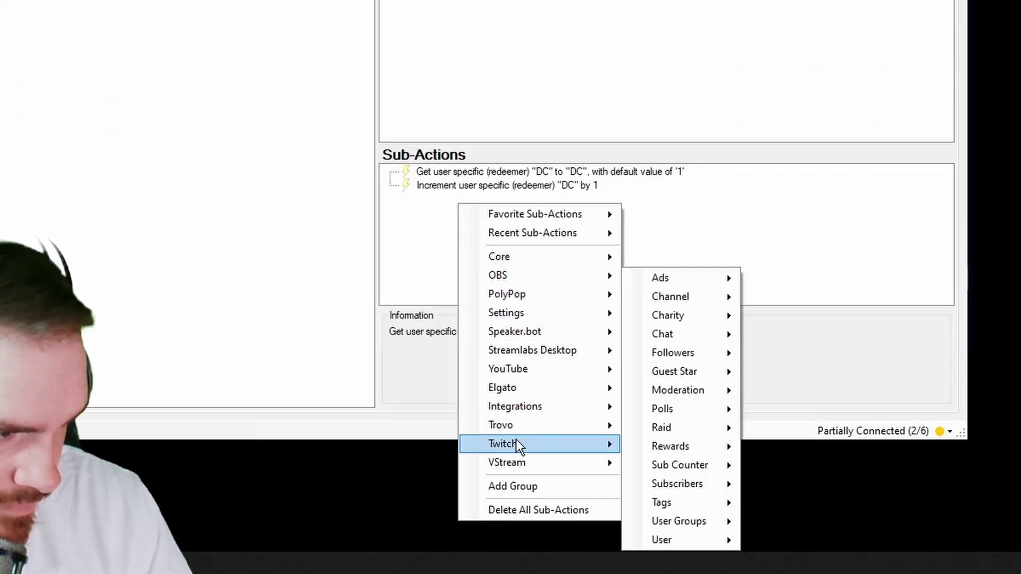
mouse_move(668, 330)
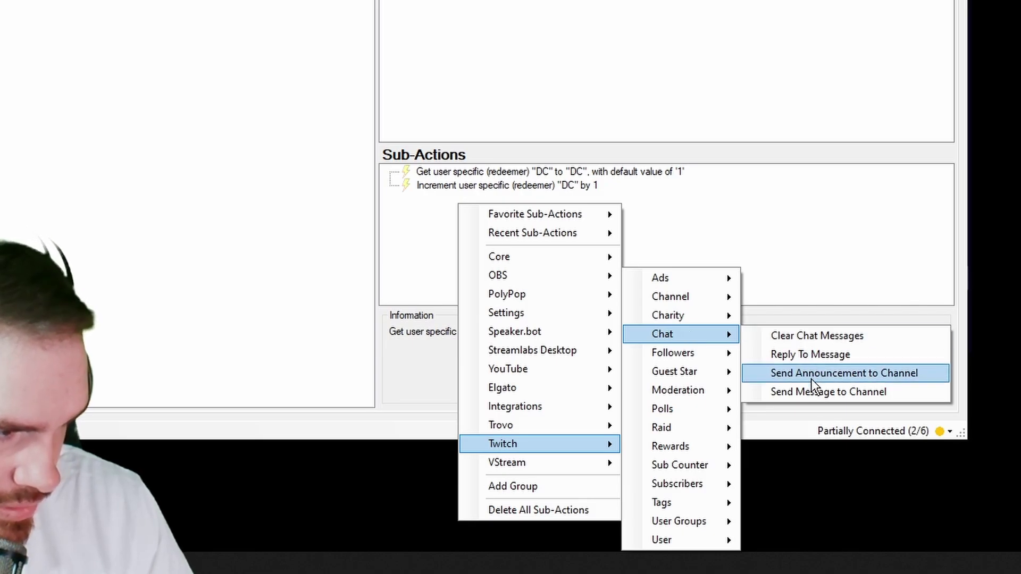
left_click(811, 392)
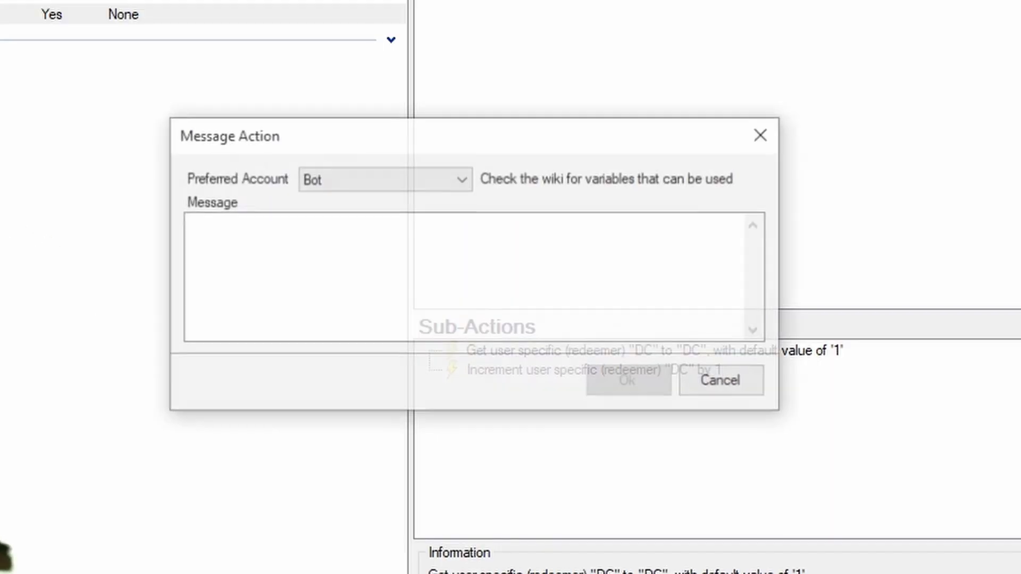
left_click(329, 257)
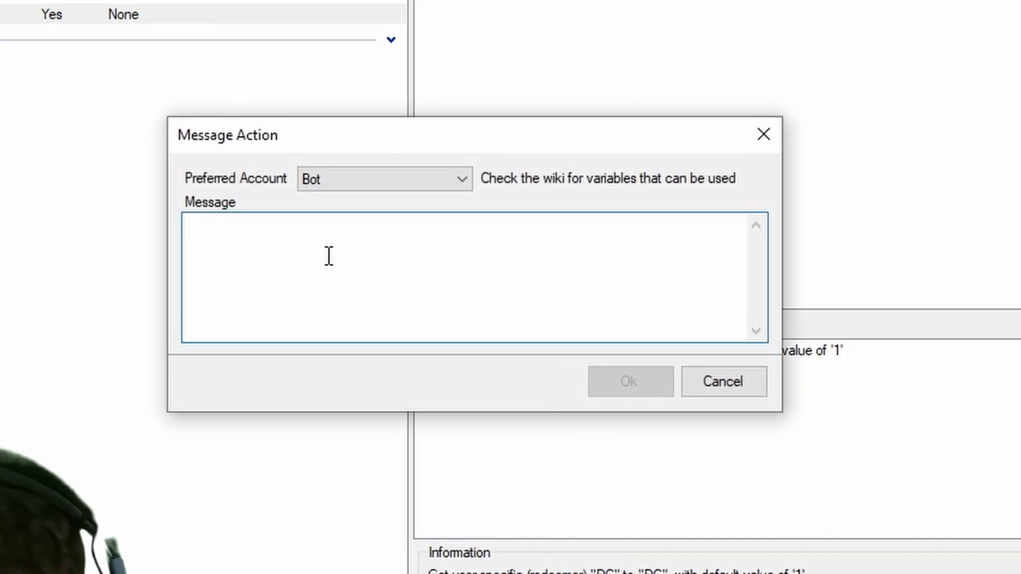
type("%user% has checked in %DC")
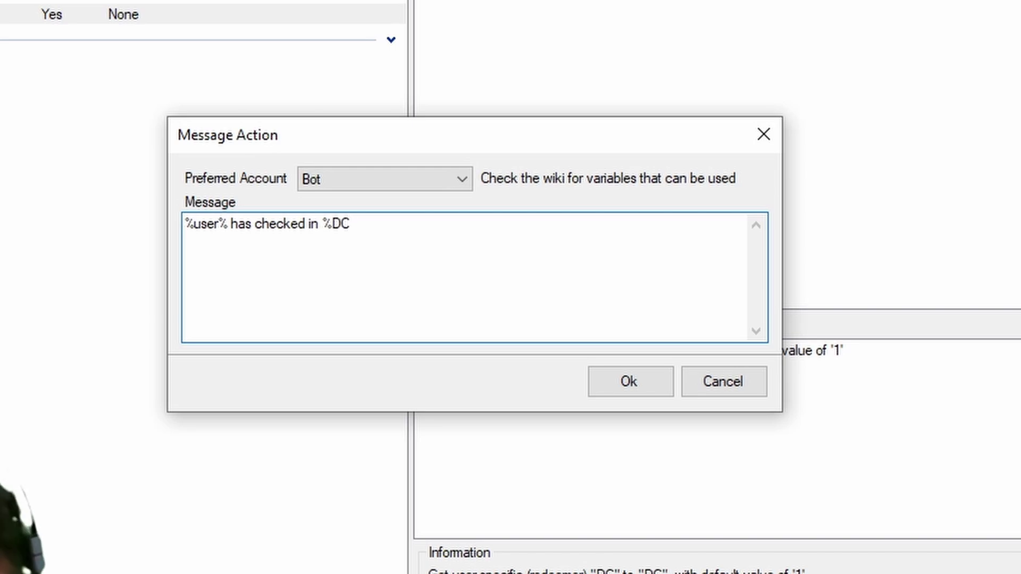
type("% times")
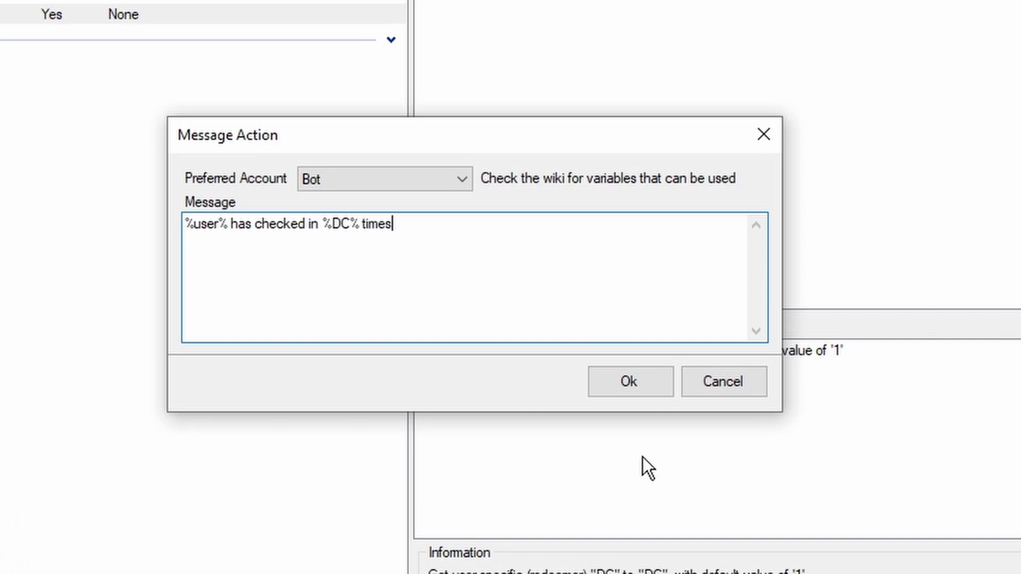
left_click(629, 379)
Add a Twitch Channel Reward Redemption trigger to the action
right_click(561, 48)
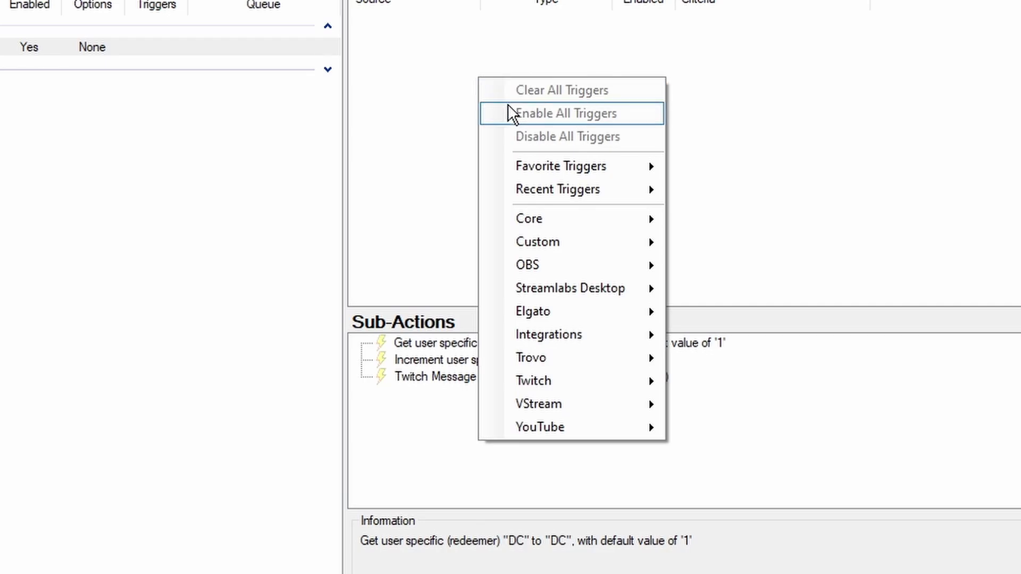
mouse_move(556, 382)
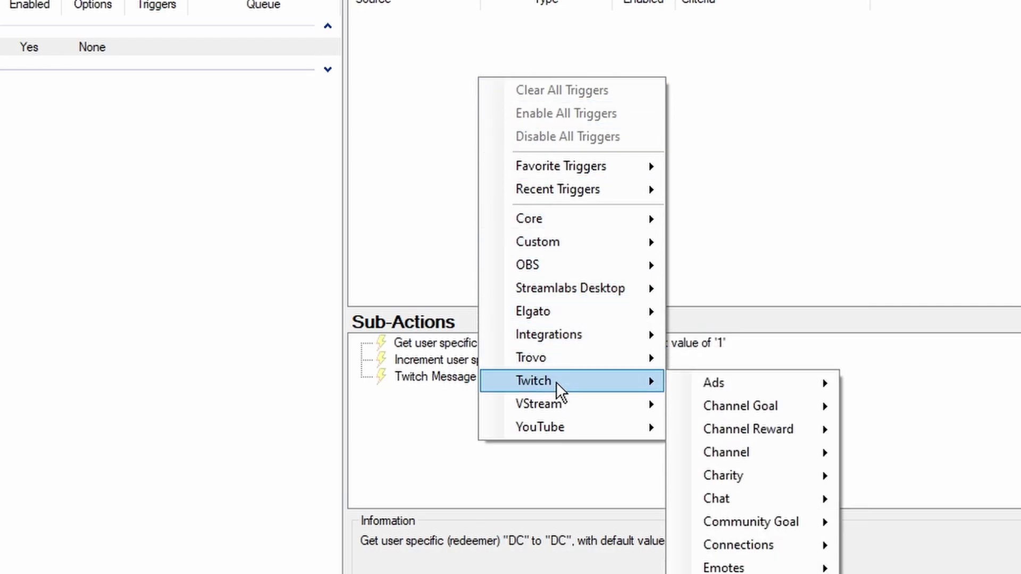
mouse_move(778, 408)
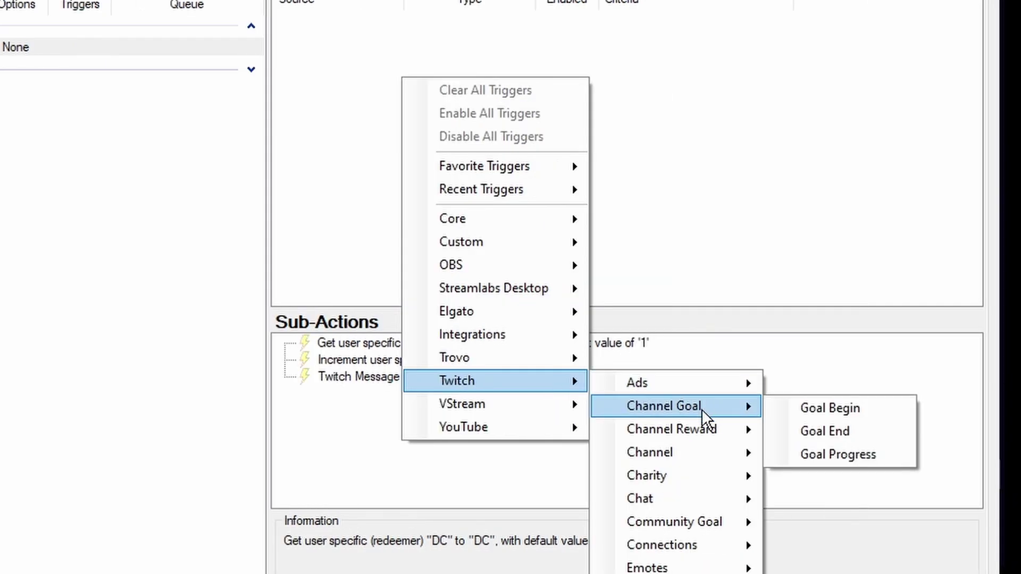
mouse_move(697, 428)
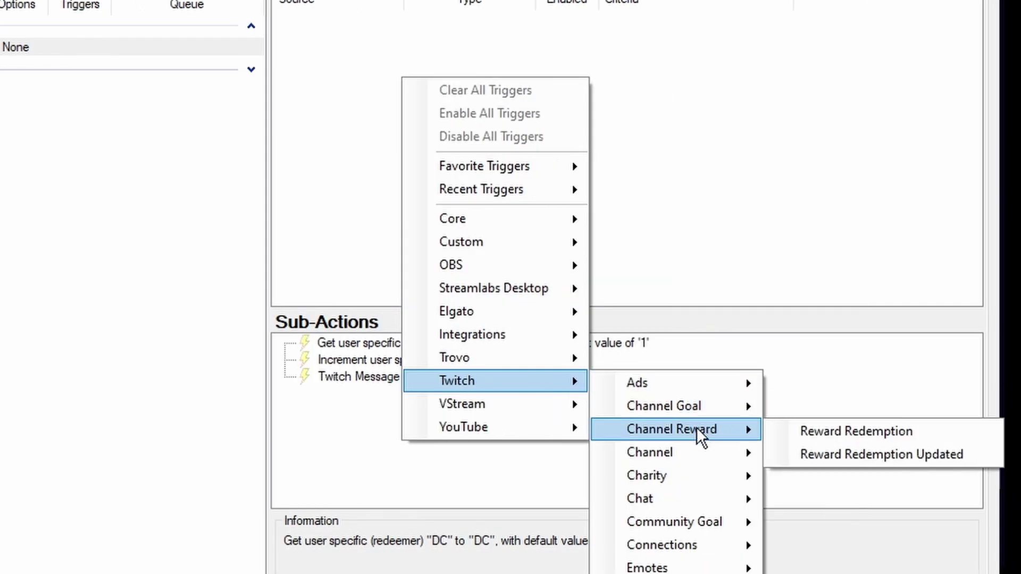
left_click(864, 426)
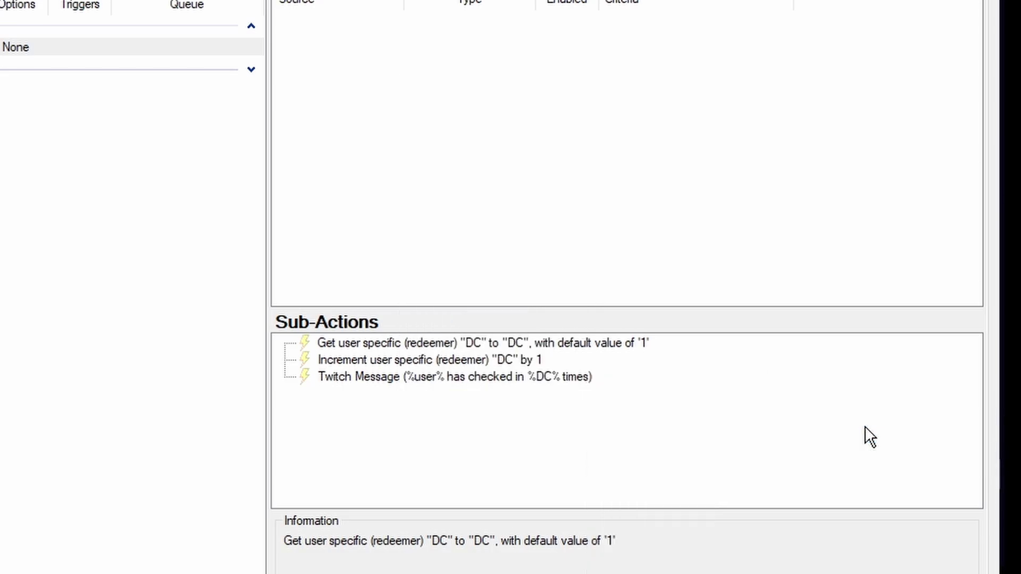
Create and attach a 'daily alt' channel reward, then move Twitch chat beside Streamer.bot
left_click(410, 303)
left_click(382, 114)
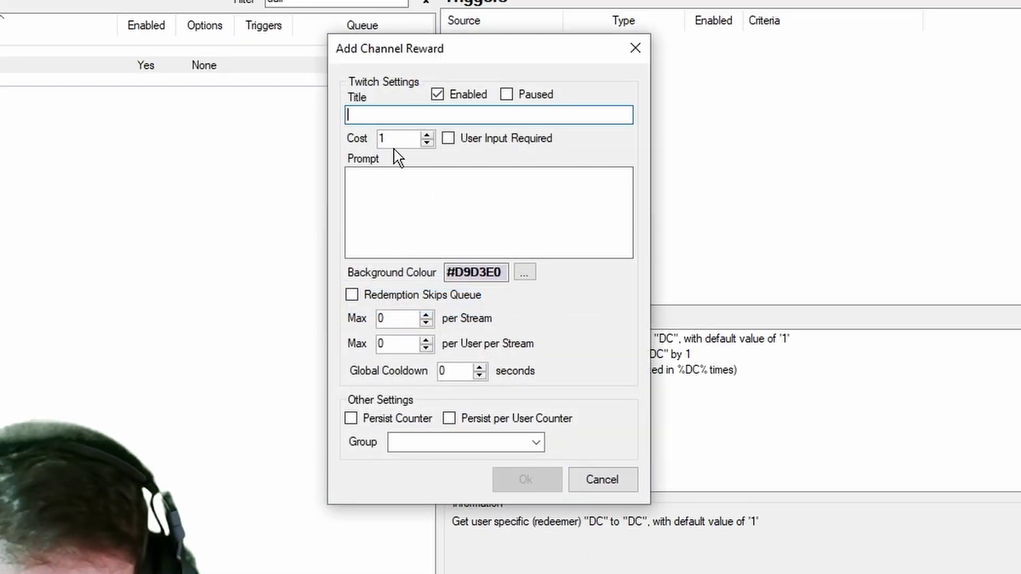
type("dai")
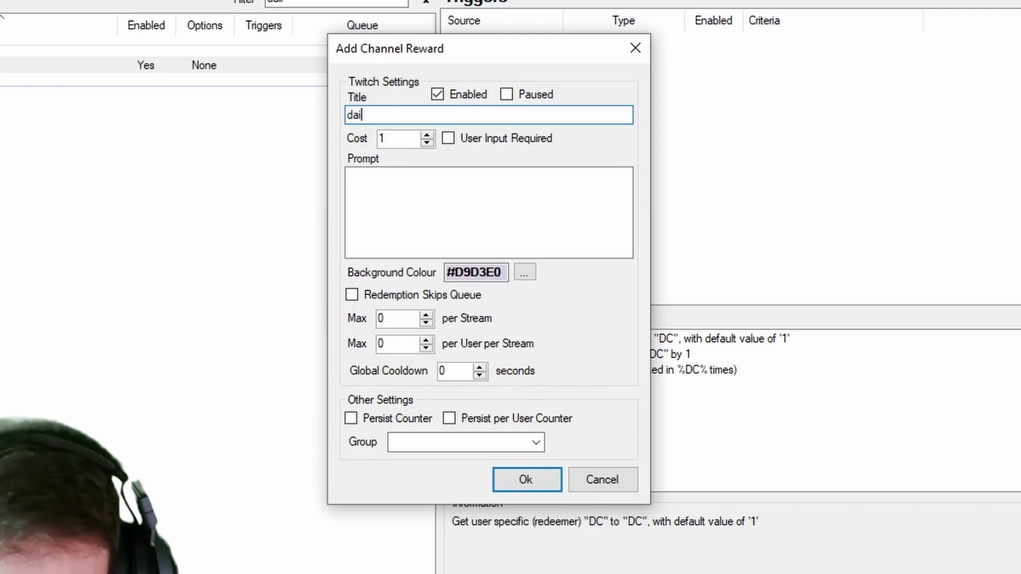
type("ly alt")
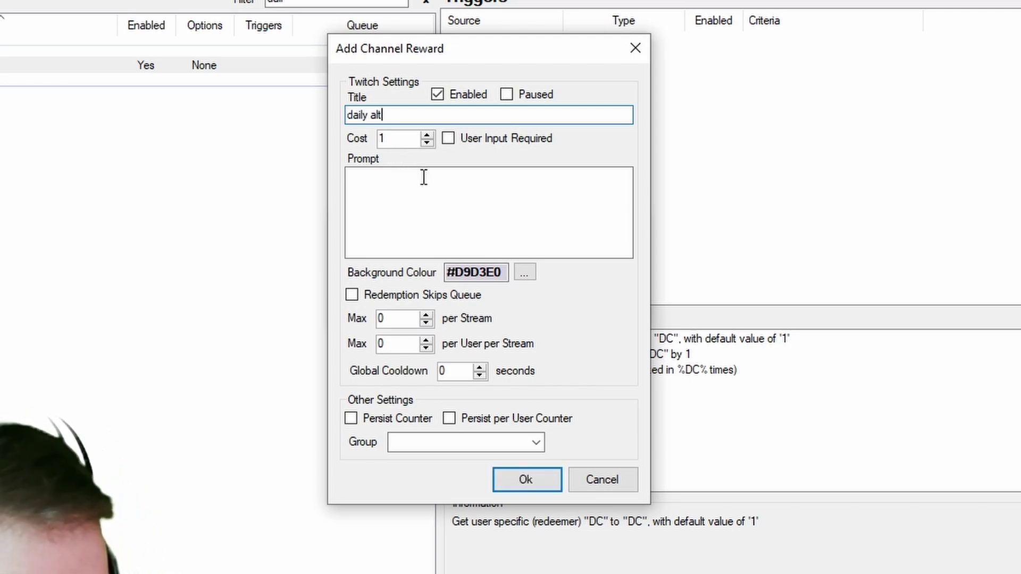
left_click(537, 483)
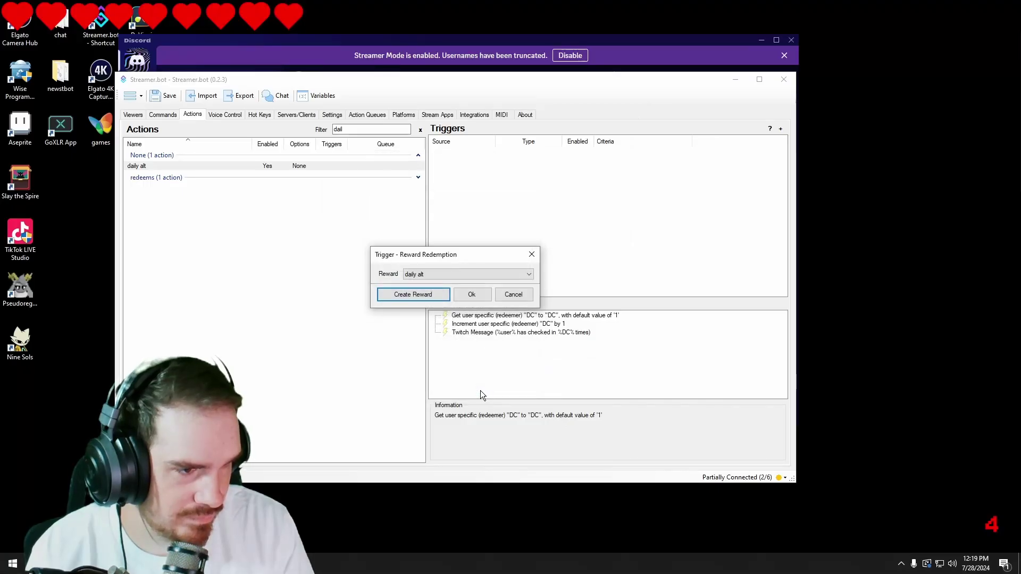
left_click(467, 296)
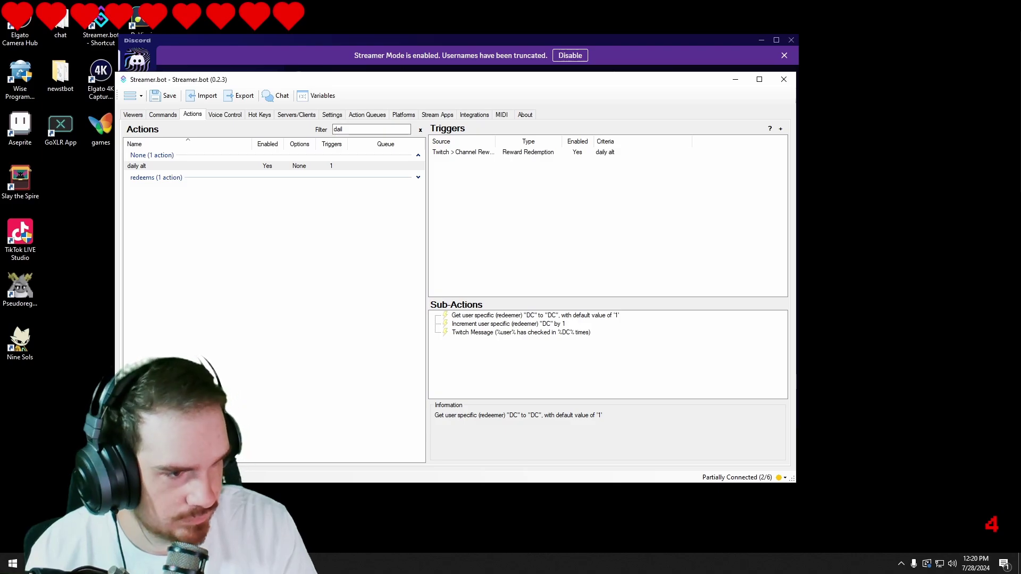
left_click_drag(319, 96, 695, 95)
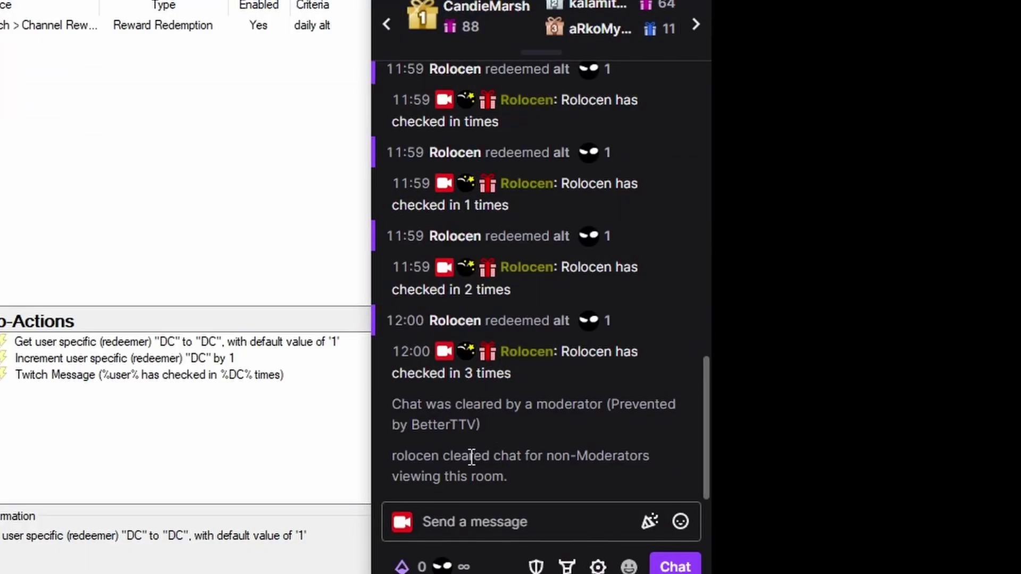
Redeem the daily alt reward from the channel points panel
left_click(464, 566)
scroll(481, 451, "down", 2)
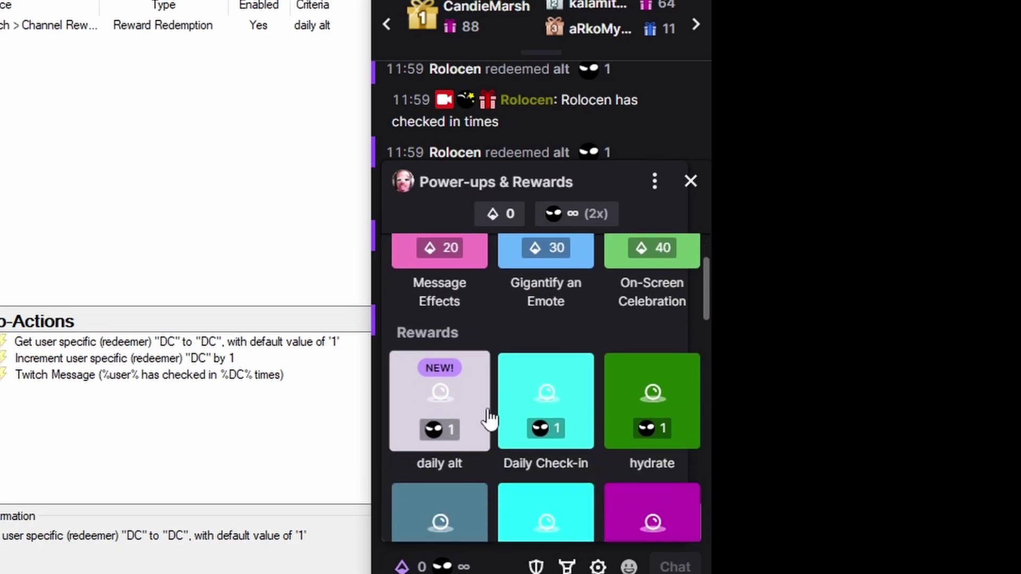
left_click(426, 387)
left_click(529, 475)
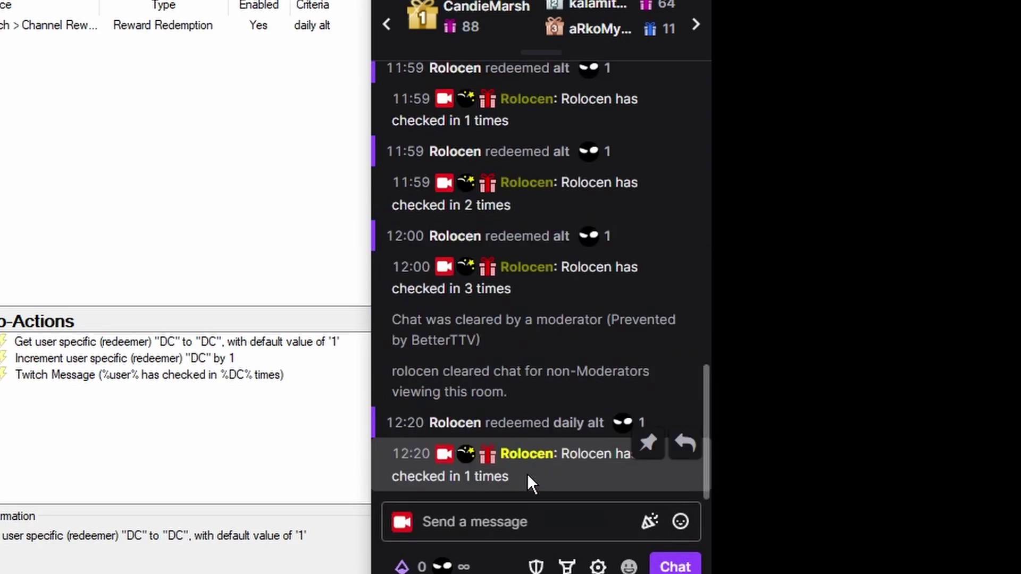
Redeem daily alt a second time, then return to Streamer.bot and save
left_click(450, 565)
scroll(456, 497, "down", 2)
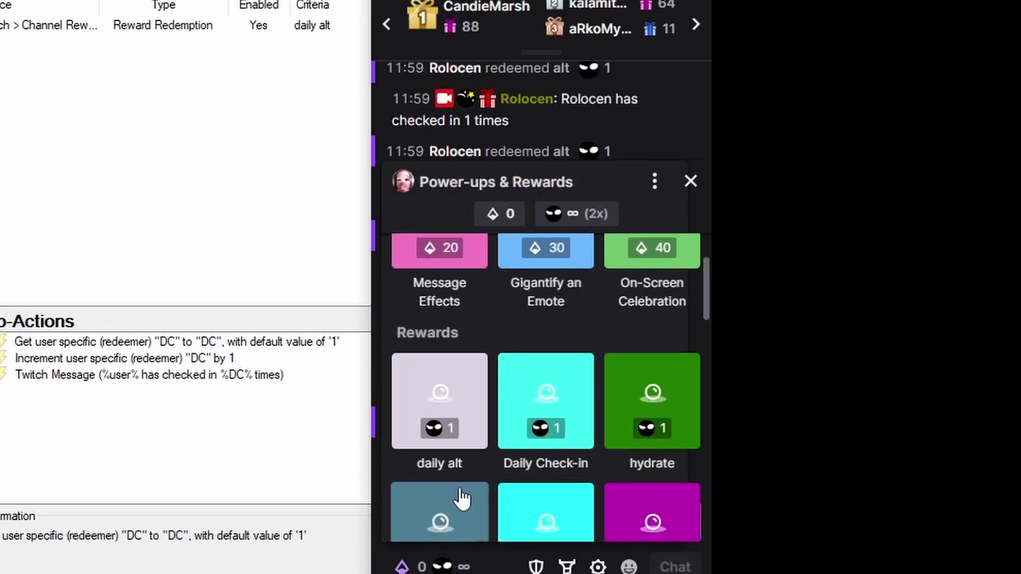
left_click(467, 422)
left_click(503, 484)
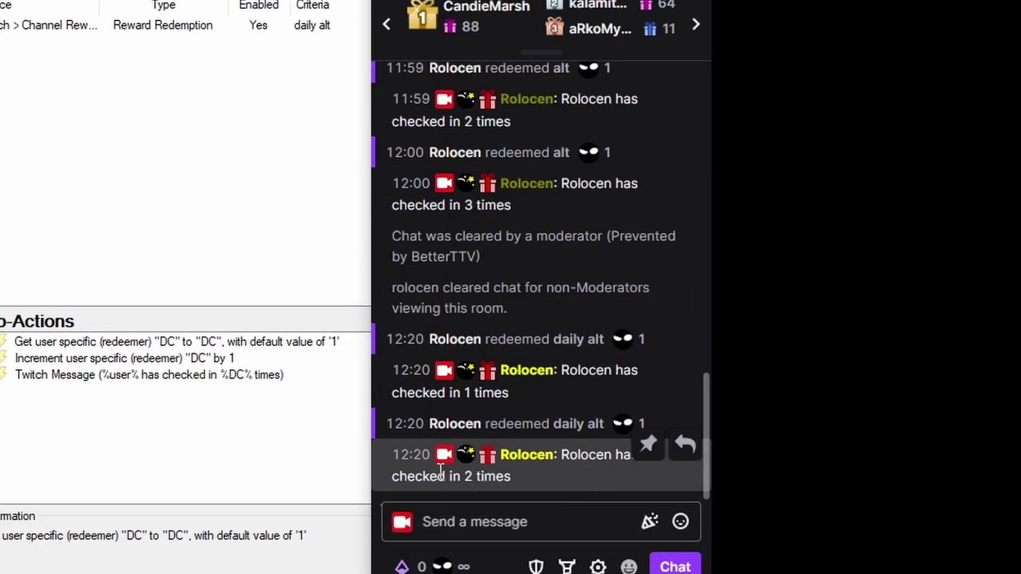
left_click(171, 101)
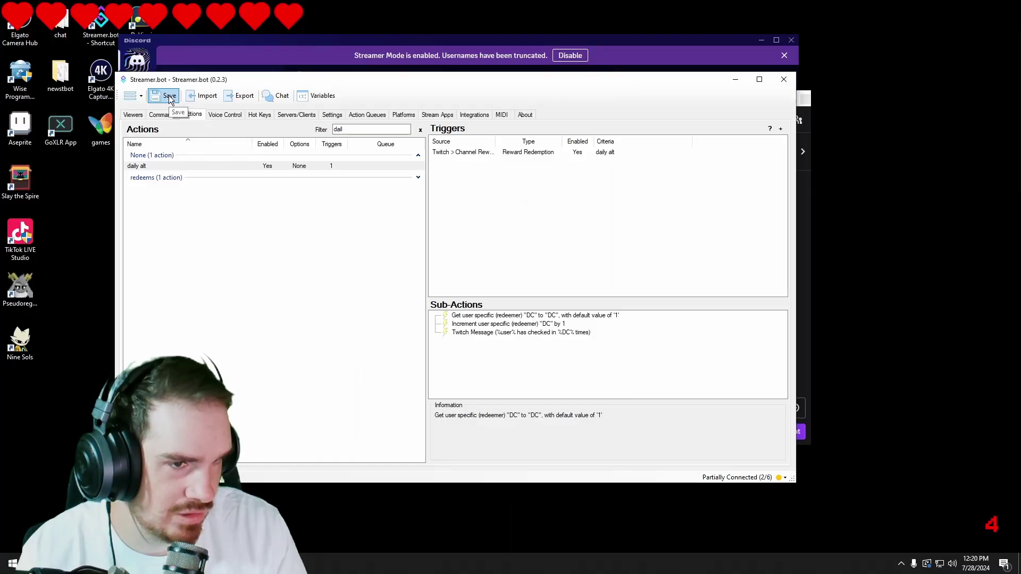
left_click(169, 97)
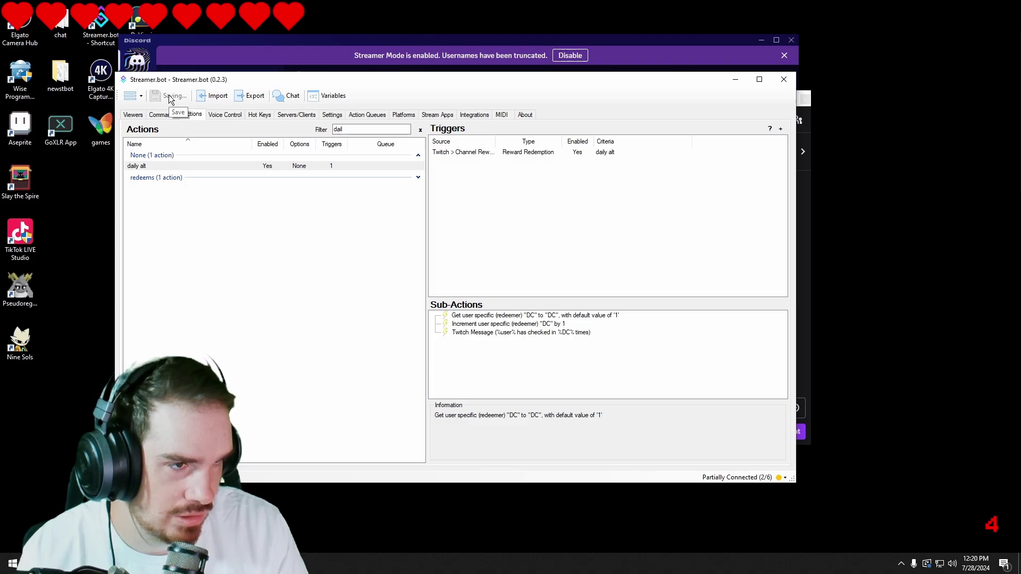
Close Discord, quit Streamer.bot confirming Yes, and relaunch it from its desktop shortcut
left_click(790, 39)
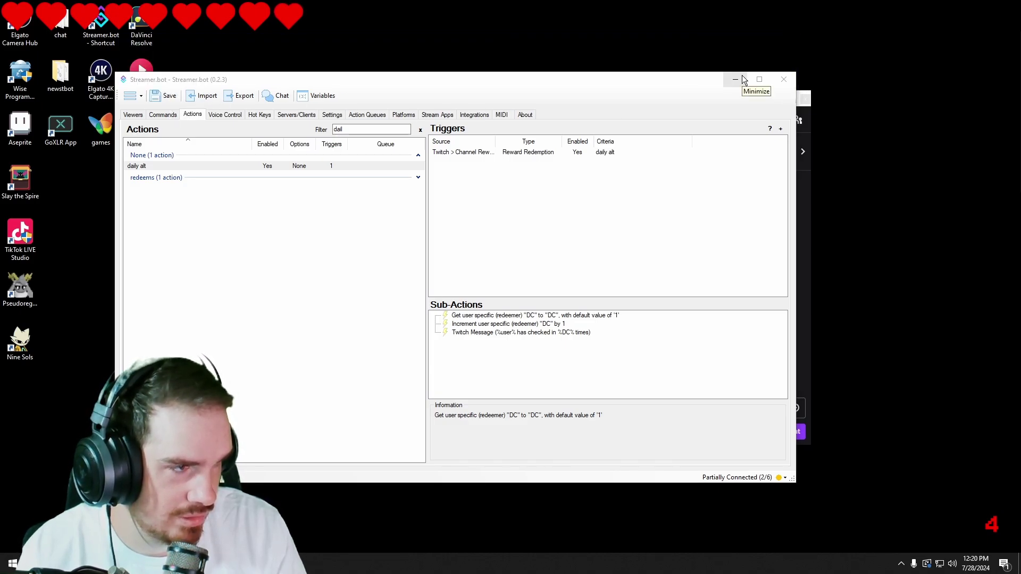
left_click(781, 78)
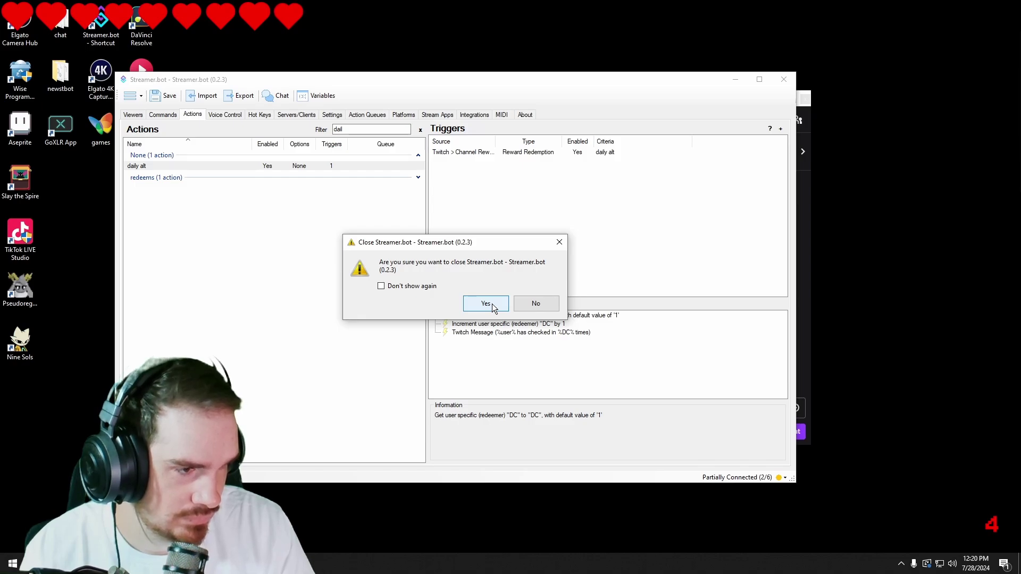
left_click(486, 303)
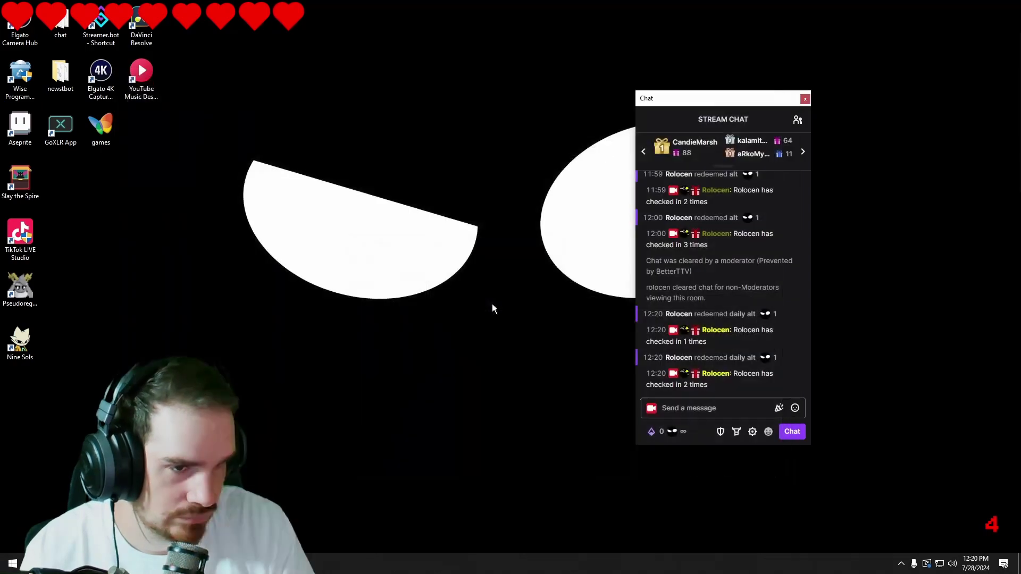
left_click(99, 21)
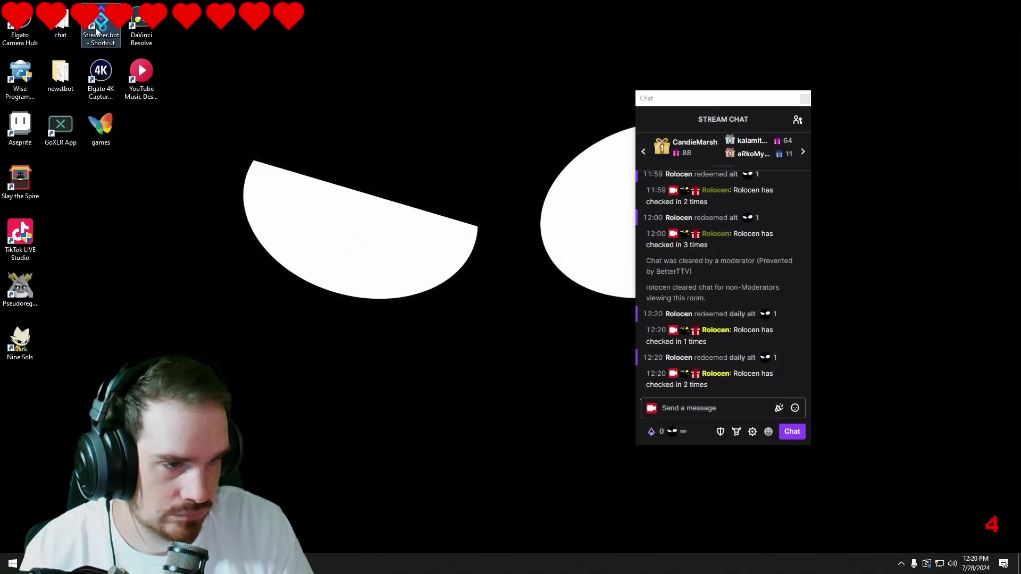
left_click(106, 74)
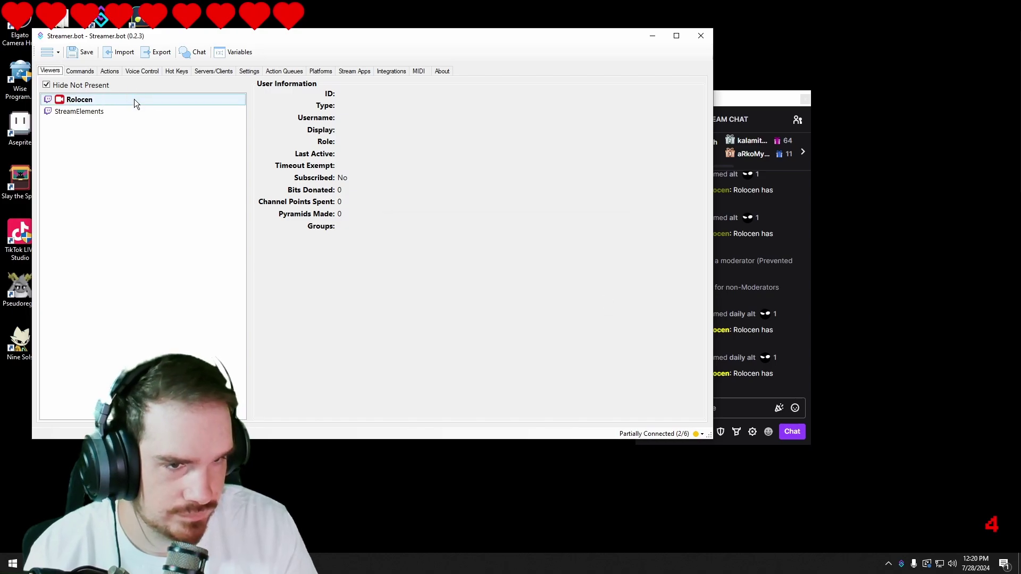
Filter Actions by 'dail' and select daily alt to verify its trigger and sub-actions
left_click(110, 72)
left_click(298, 86)
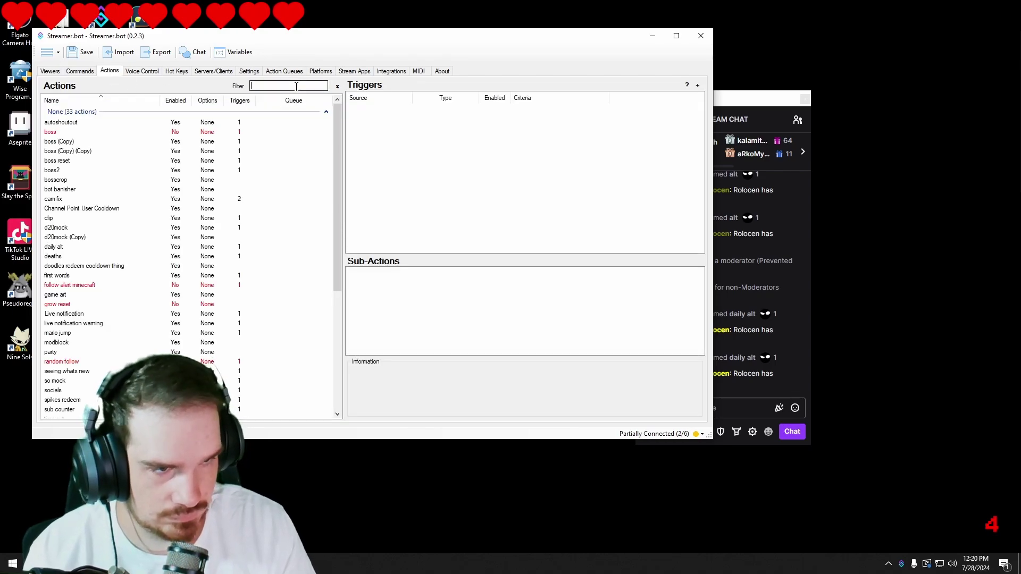
type("dail")
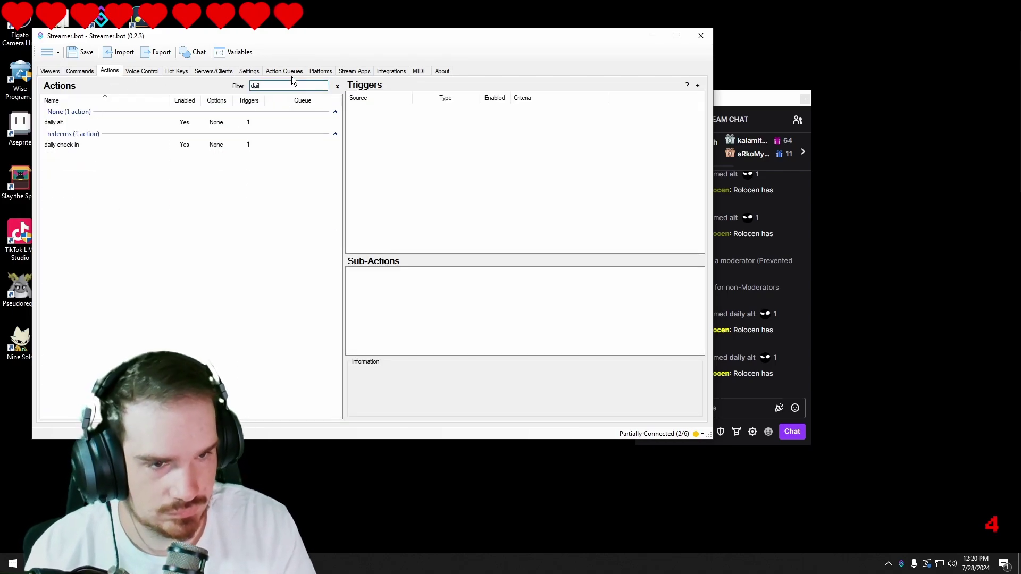
left_click(87, 123)
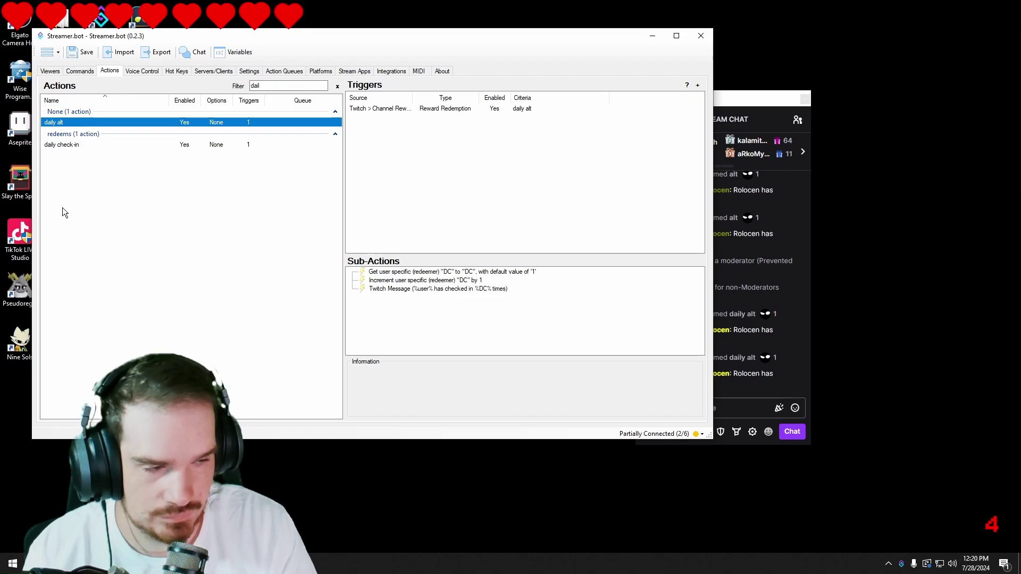
left_click(791, 107)
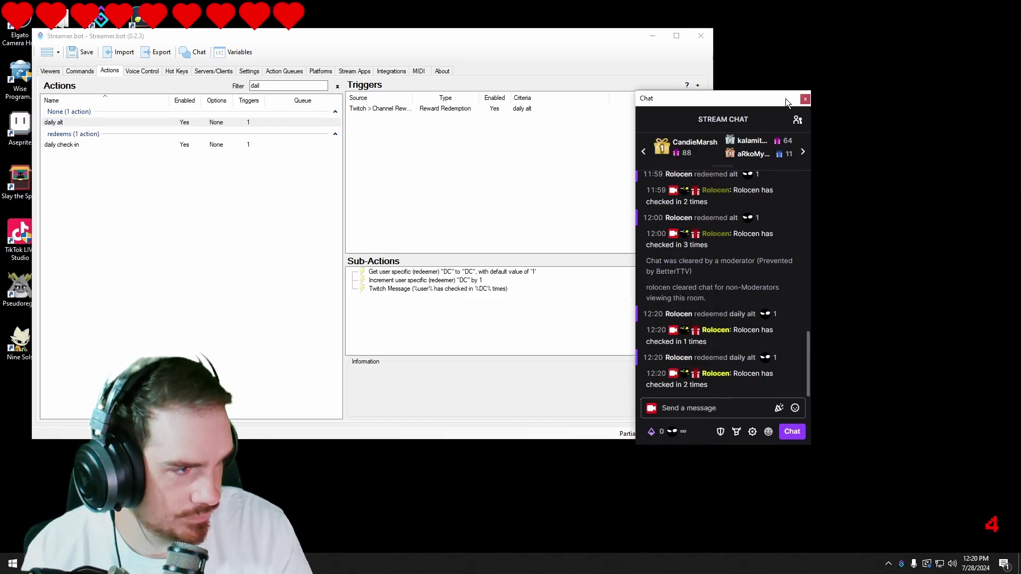
Redeem the alt reward from the channel points panel
left_click(677, 431)
scroll(682, 365, "down", 3)
scroll(682, 365, "down", 2)
scroll(682, 361, "up", 2)
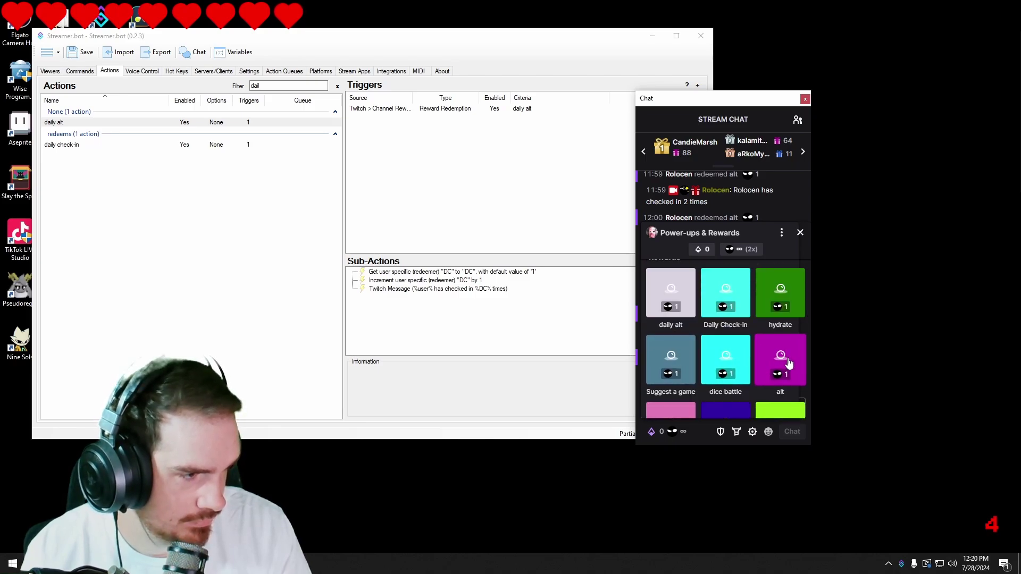
left_click(788, 364)
left_click(746, 385)
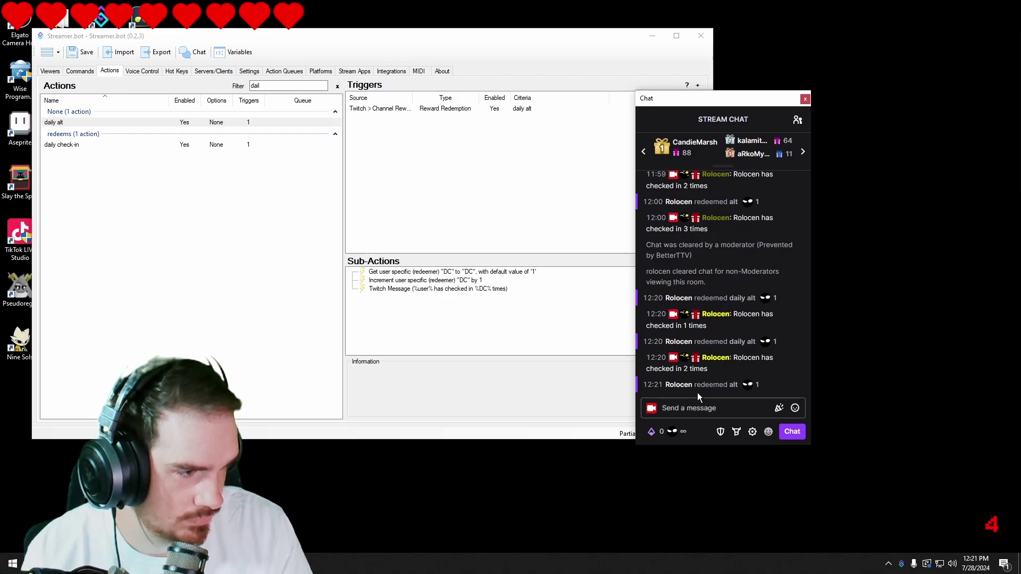
Redeem daily alt again so chat reports 3 check-ins
left_click(670, 430)
scroll(708, 381, "down", 2)
scroll(708, 382, "down", 2)
scroll(724, 365, "down", 1)
scroll(723, 366, "down", 1)
scroll(724, 367, "up", 3)
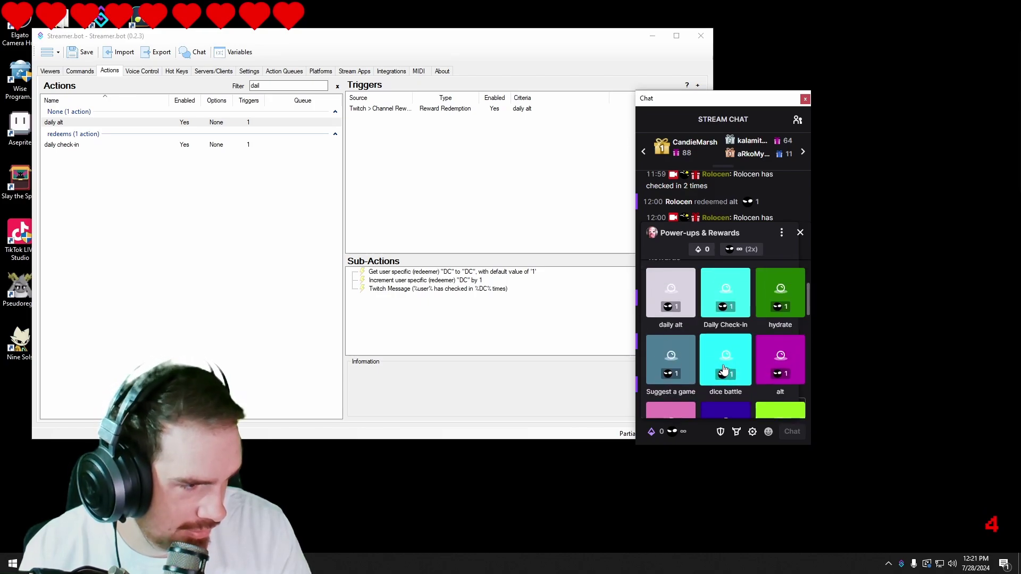
left_click(724, 367)
left_click(727, 387)
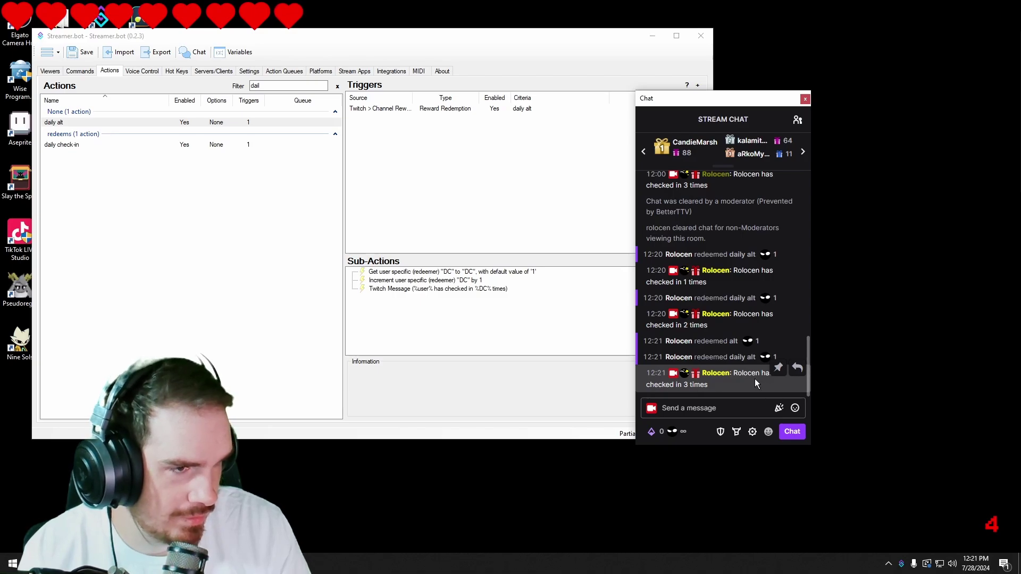
Set the daily alt channel reward's Max per User per Stream to 1
left_click(321, 71)
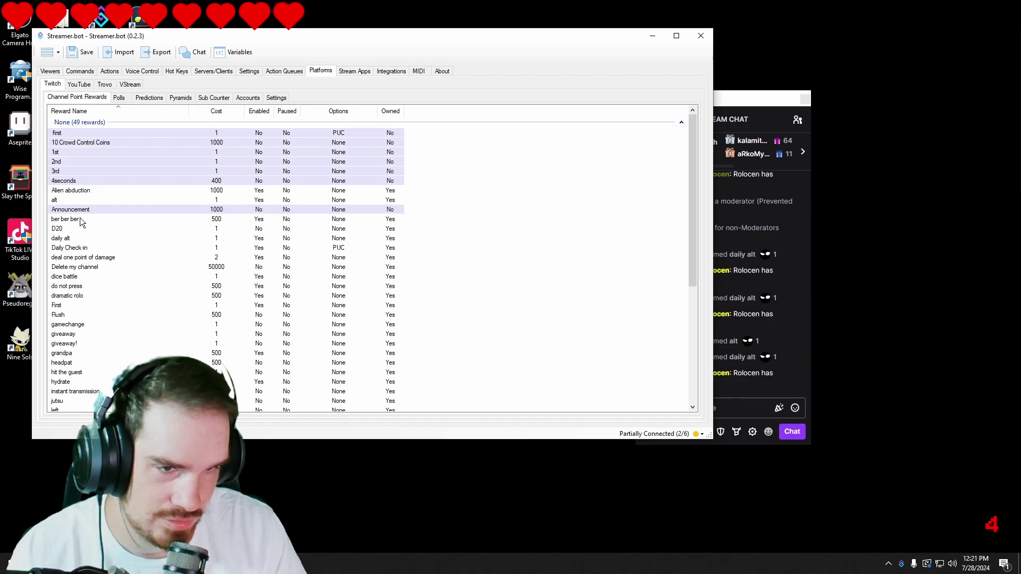
double_click(70, 239)
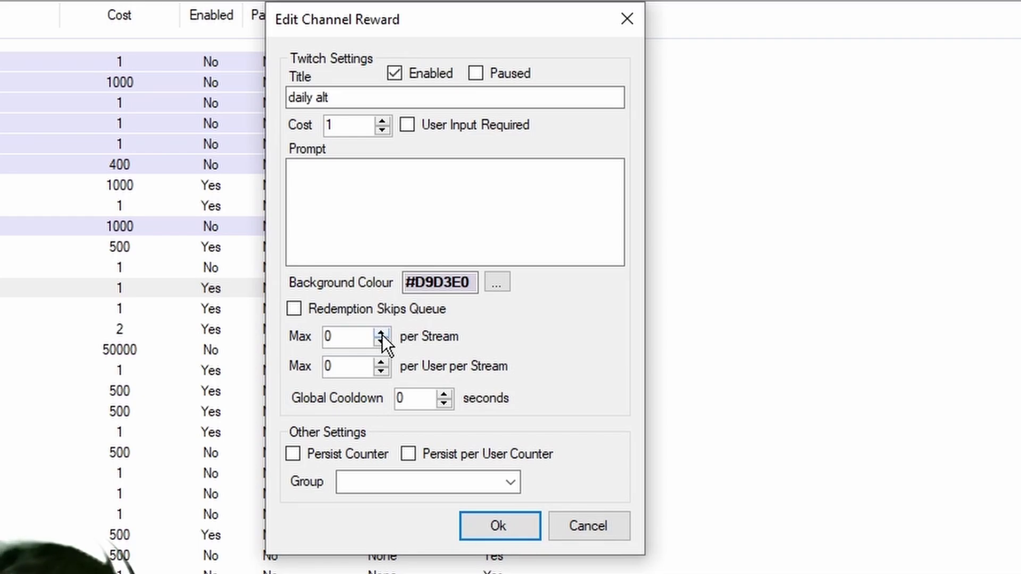
left_click(381, 361)
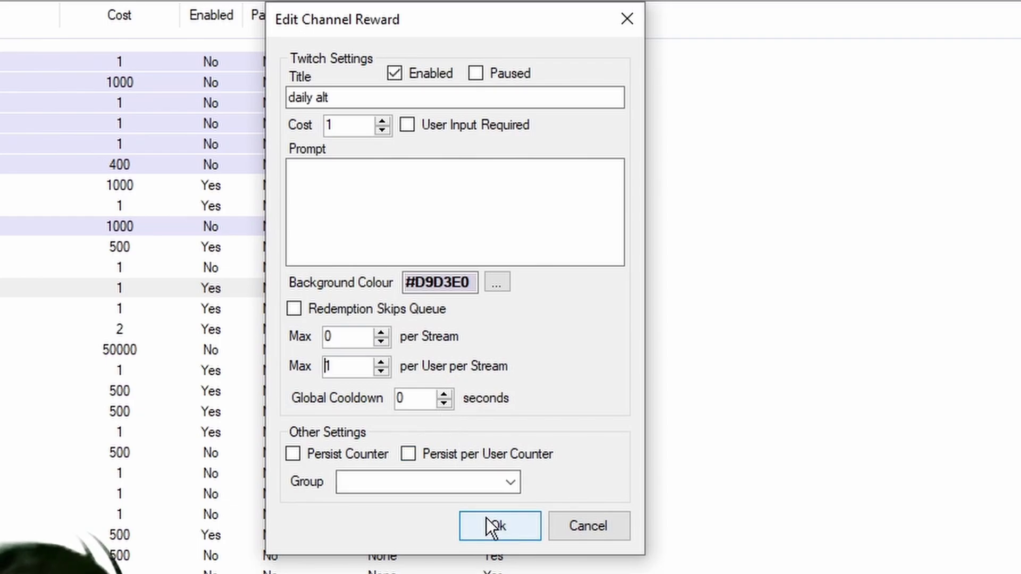
left_click(488, 521)
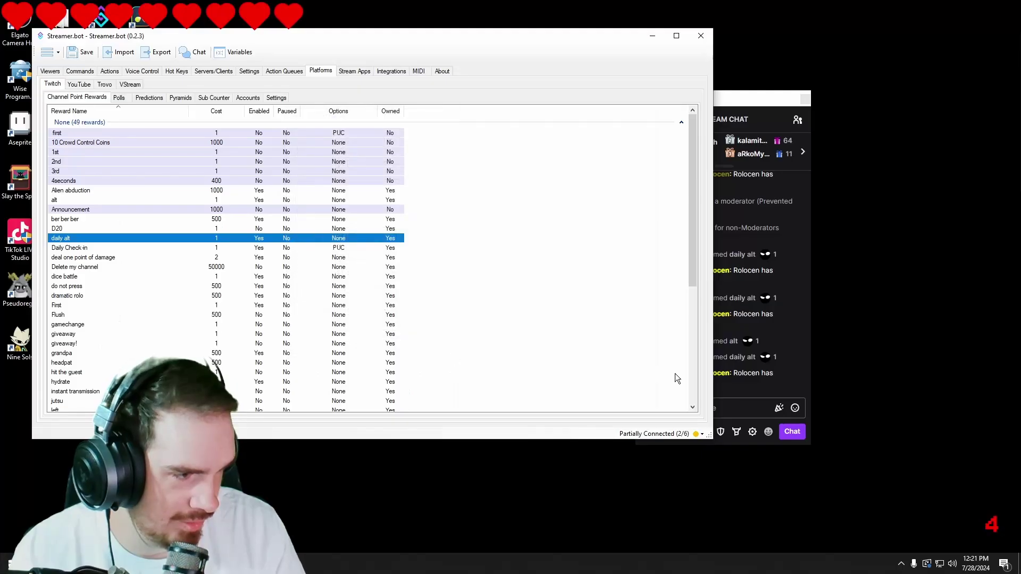
Open the daily alt reward in Twitch chat's channel points panel to see its limit
left_click(722, 380)
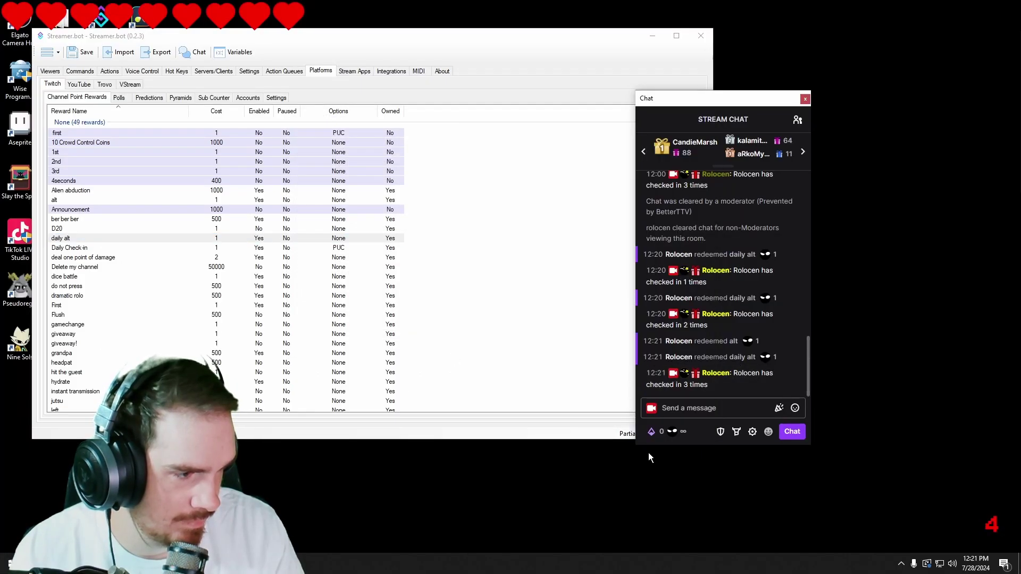
left_click(671, 431)
scroll(685, 345, "down", 2)
left_click(678, 313)
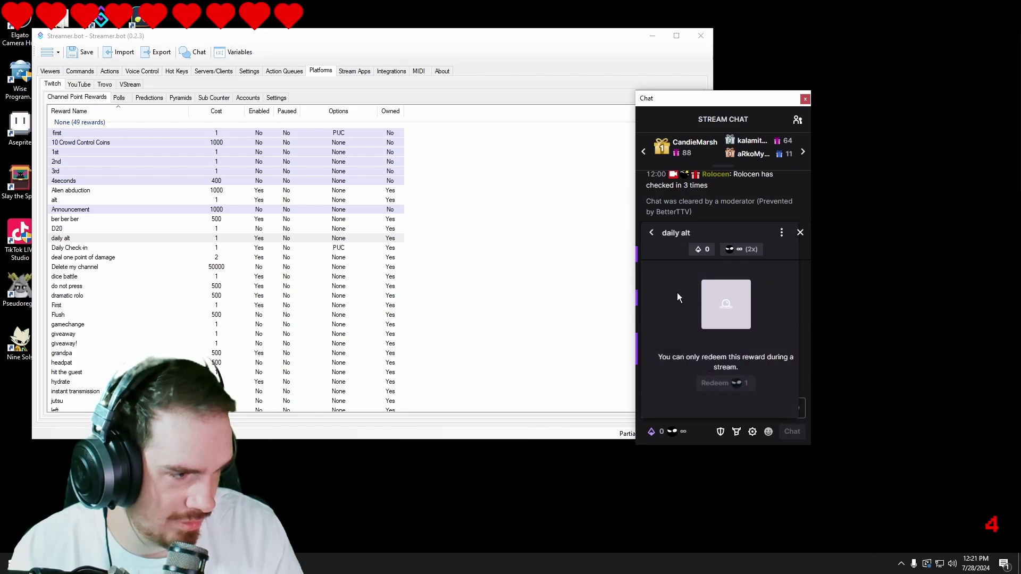